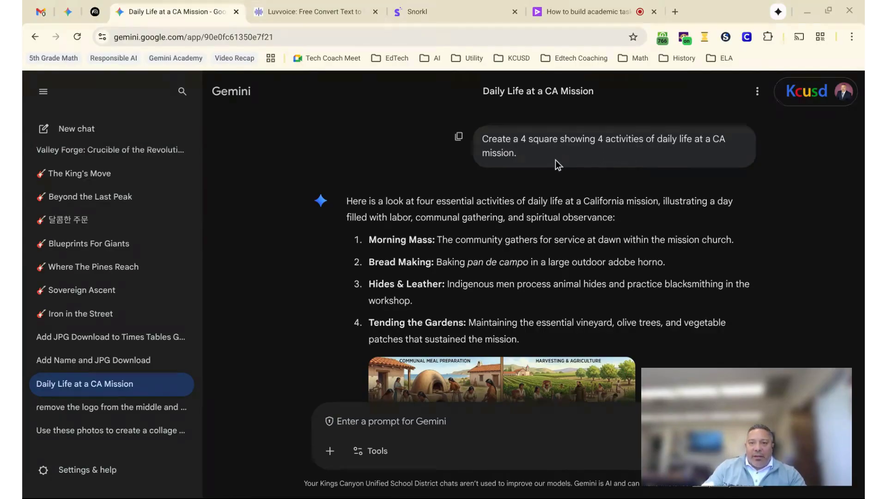
# View the labelled four-square image of daily mission life at full size, and close the preview
pyautogui.scroll(-2, 608, 301)
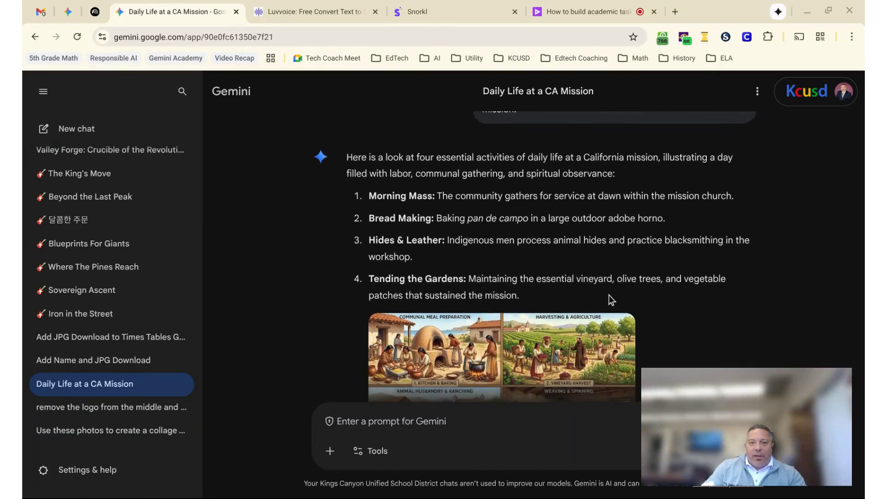
pyautogui.scroll(-2, 608, 292)
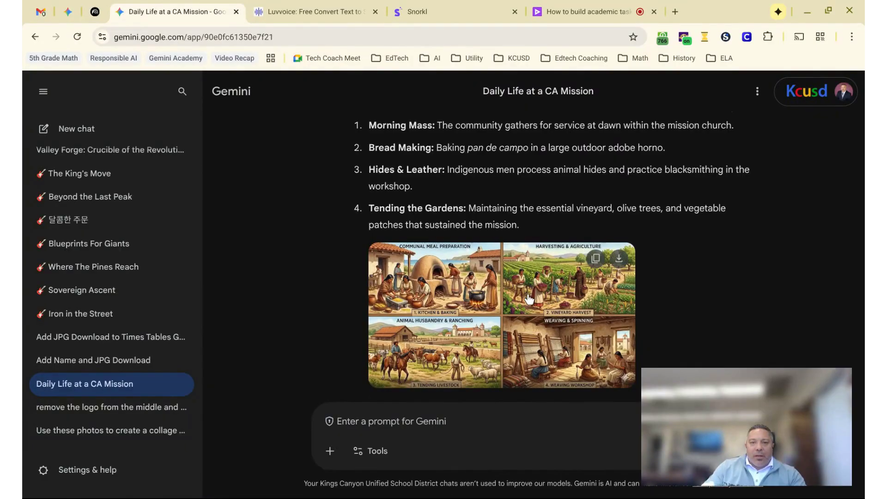
pyautogui.click(532, 297)
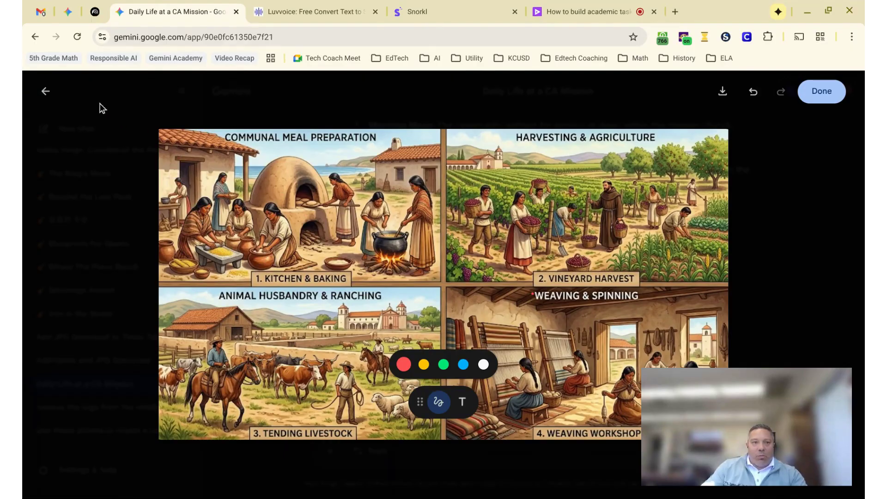
pyautogui.click(46, 91)
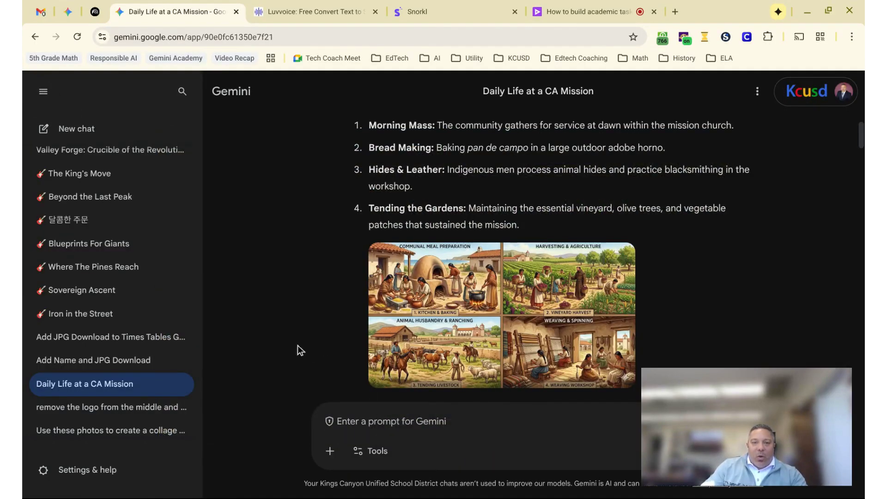
pyautogui.scroll(3, 352, 341)
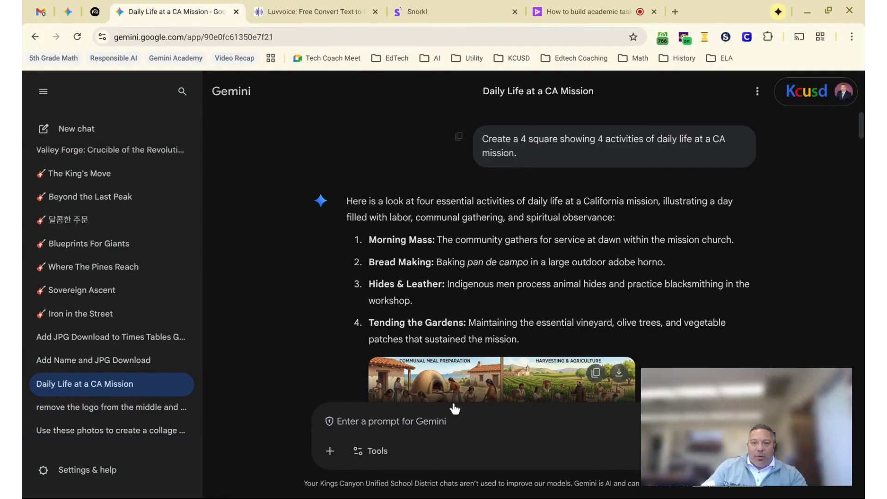
pyautogui.click(372, 452)
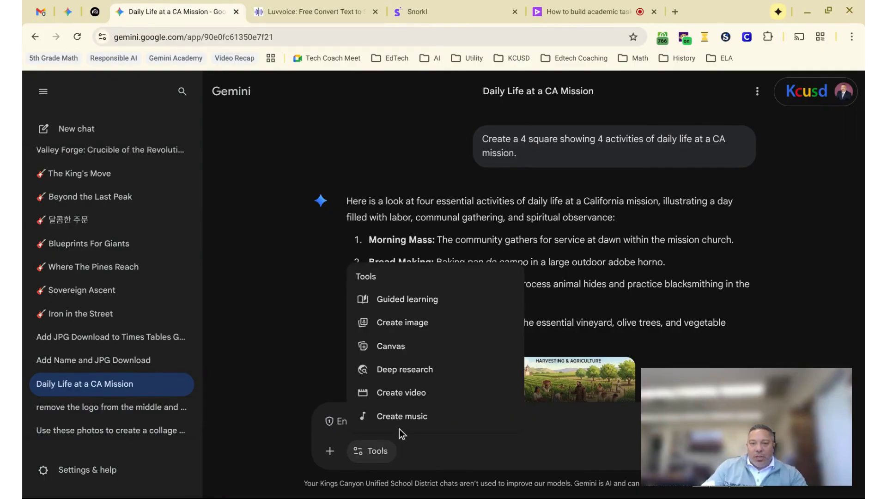
pyautogui.click(412, 329)
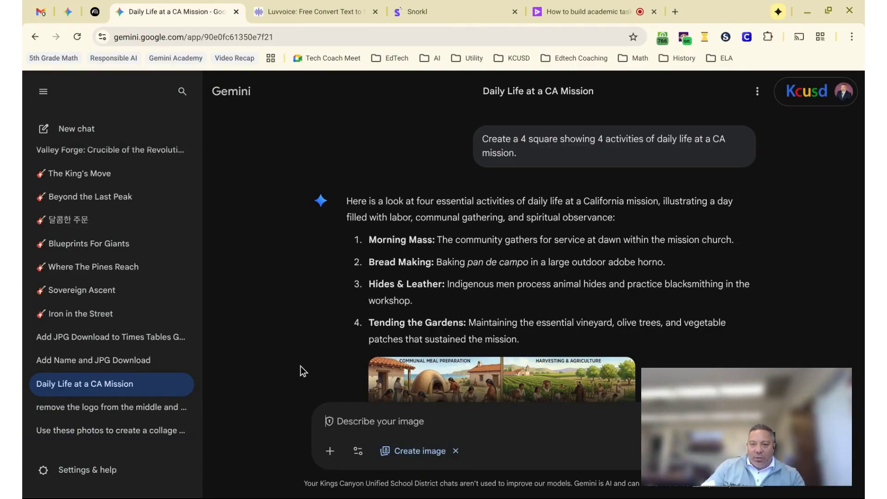
pyautogui.click(456, 451)
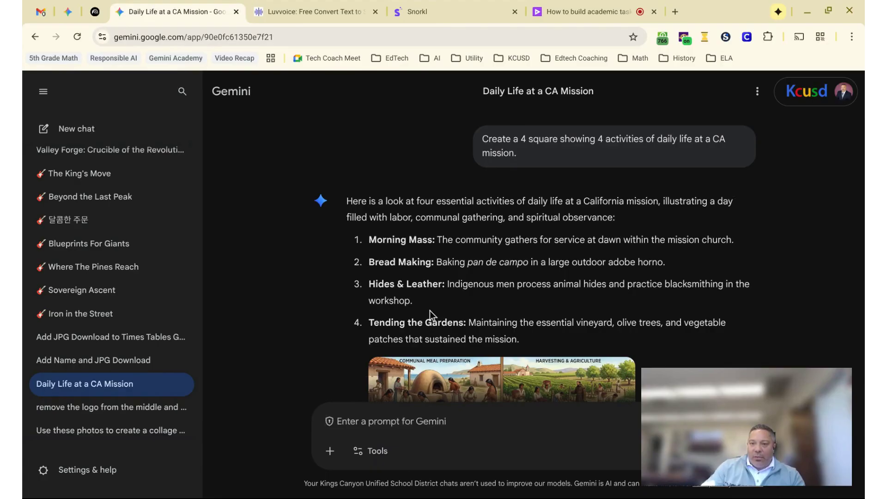
# Review the four listed activities, the generated image and the follow-up request to remove its text
pyautogui.scroll(-1, 422, 311)
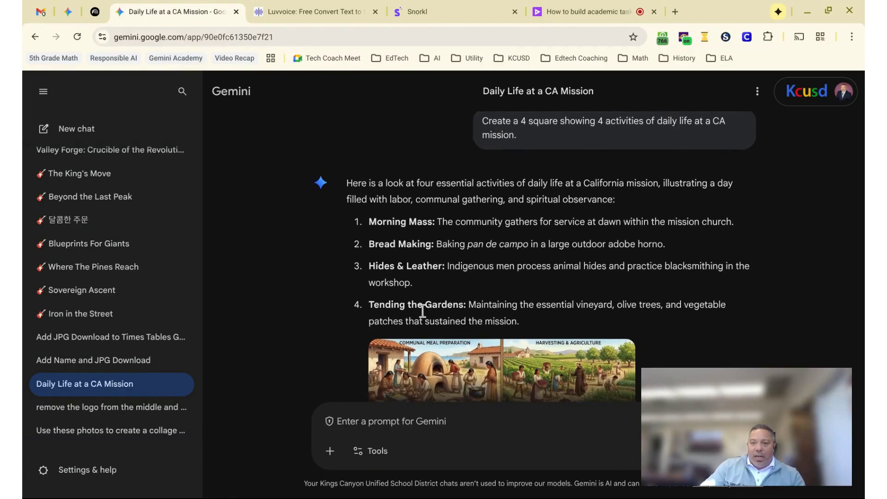
pyautogui.moveTo(424, 309)
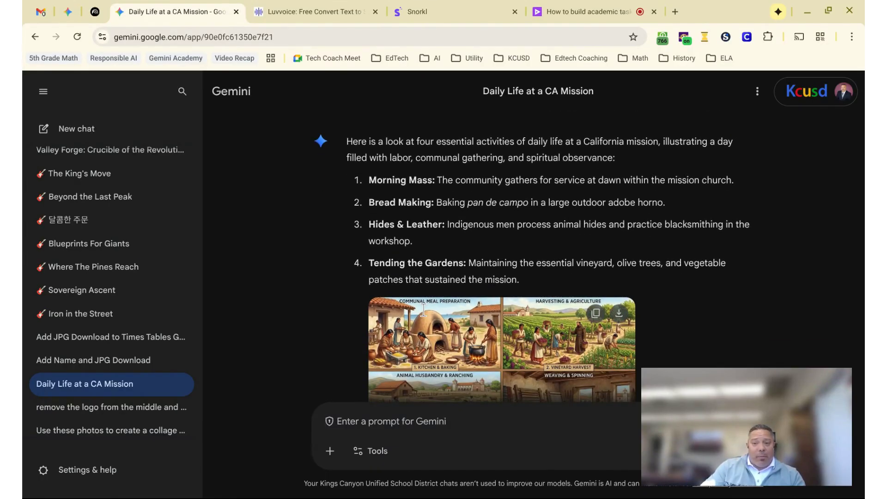
pyautogui.scroll(-1, 423, 308)
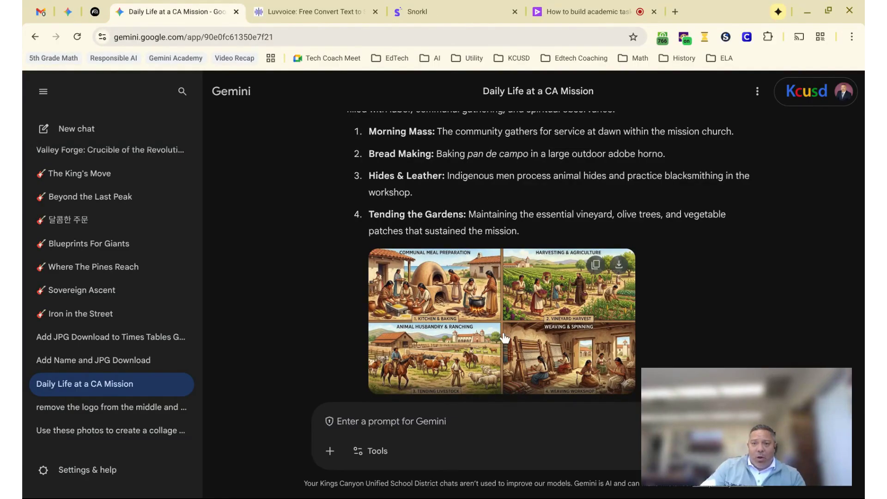
pyautogui.scroll(-1, 504, 342)
pyautogui.scroll(-2, 503, 340)
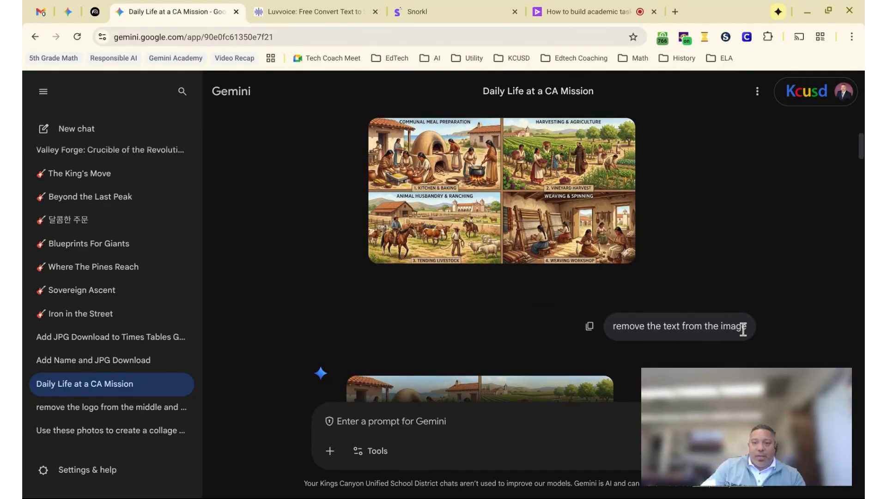
pyautogui.scroll(-1, 653, 351)
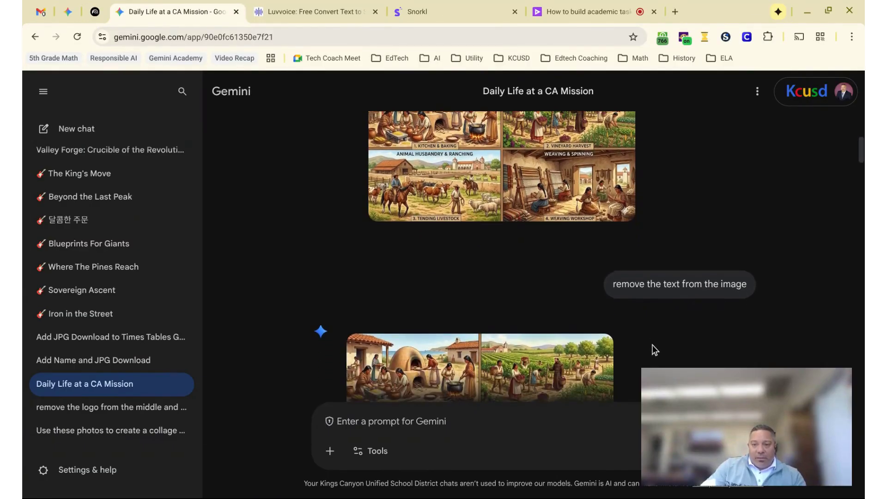
# Turn on the Create image tool, and download the text-free version of the four-square image
pyautogui.click(383, 453)
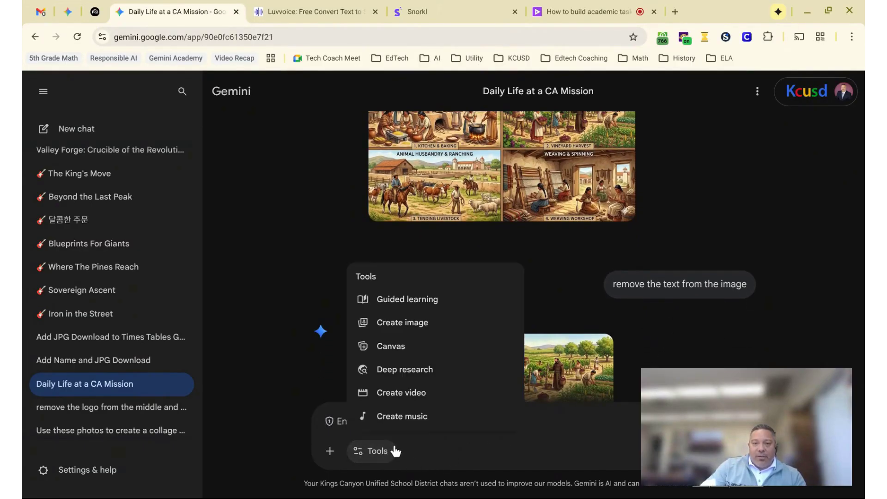
pyautogui.click(403, 323)
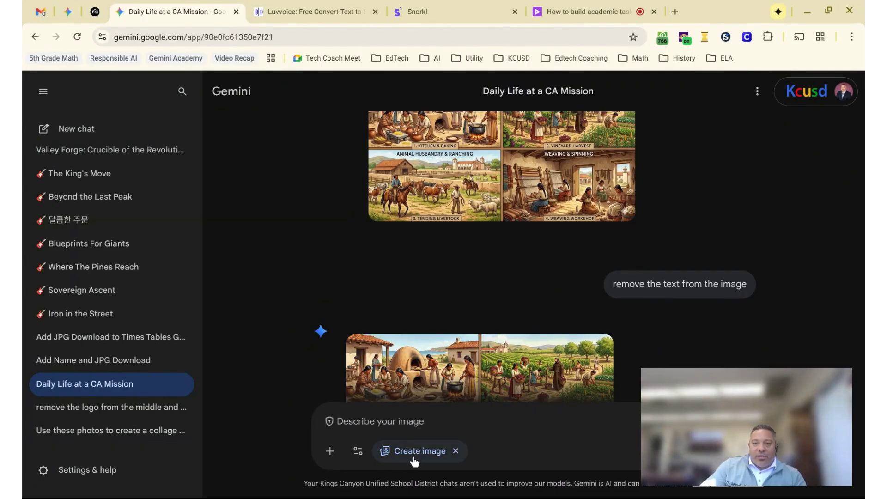
pyautogui.scroll(-3, 629, 341)
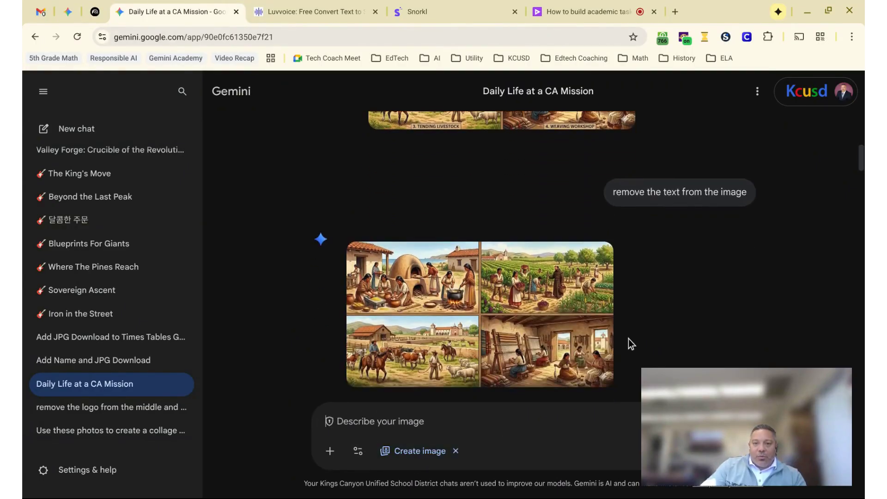
pyautogui.click(467, 314)
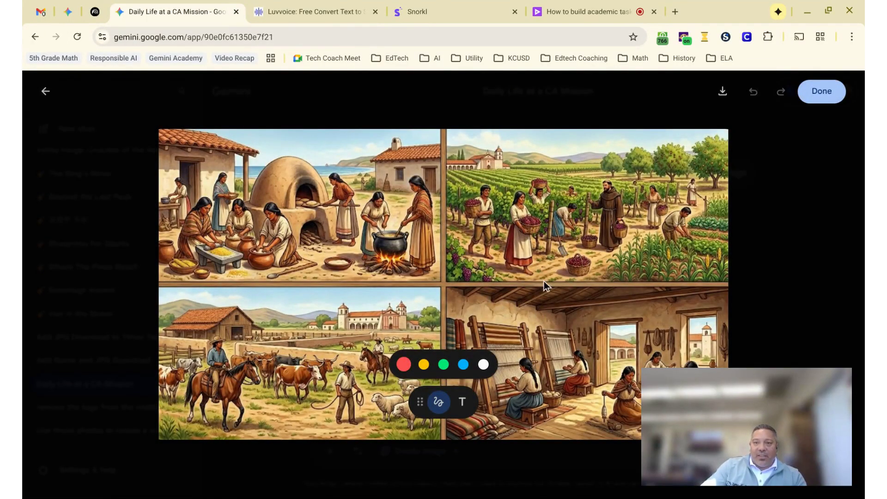
pyautogui.click(718, 91)
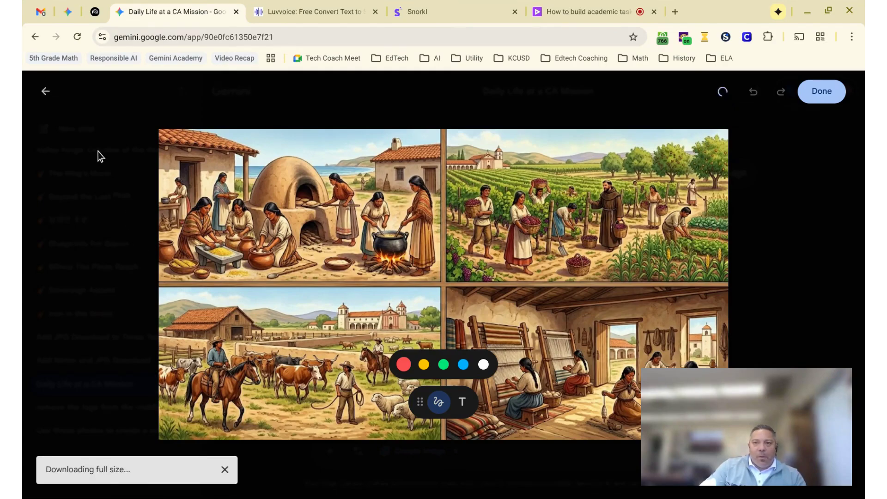
pyautogui.click(46, 93)
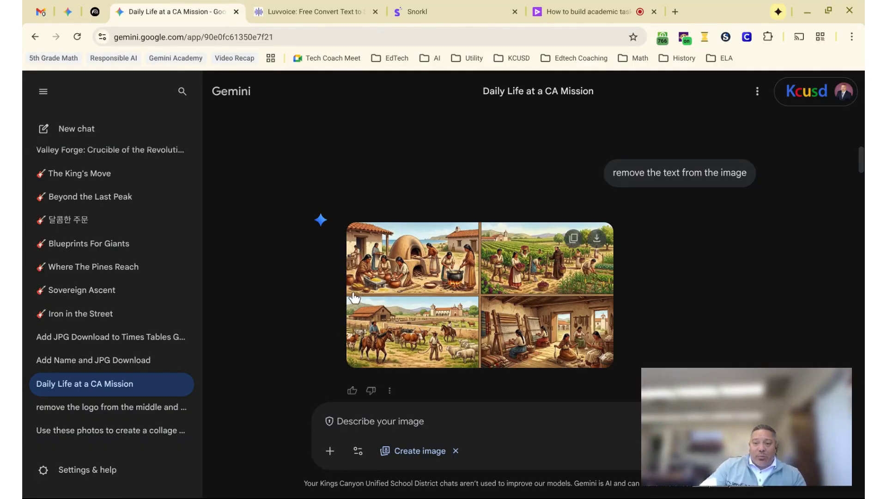
# Turn off the Create image tool at the request for a two-minute passage describing the four scenes
pyautogui.scroll(-2, 382, 304)
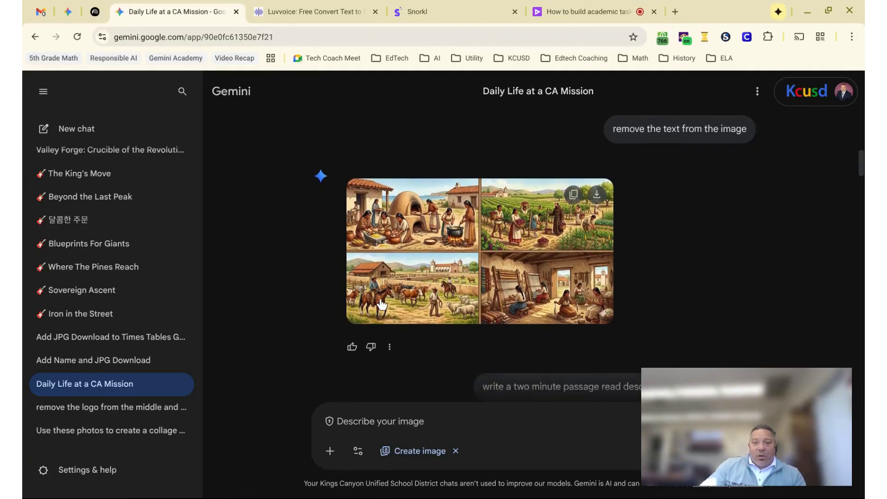
pyautogui.scroll(-1, 382, 304)
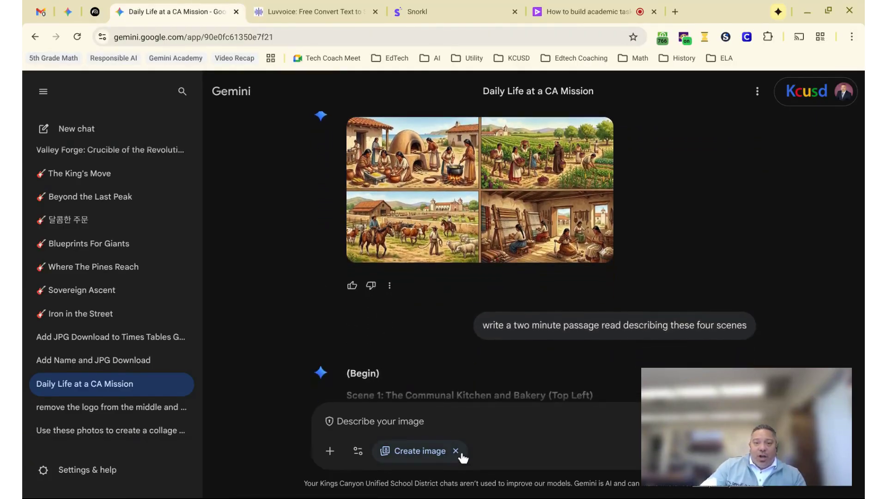
pyautogui.click(459, 452)
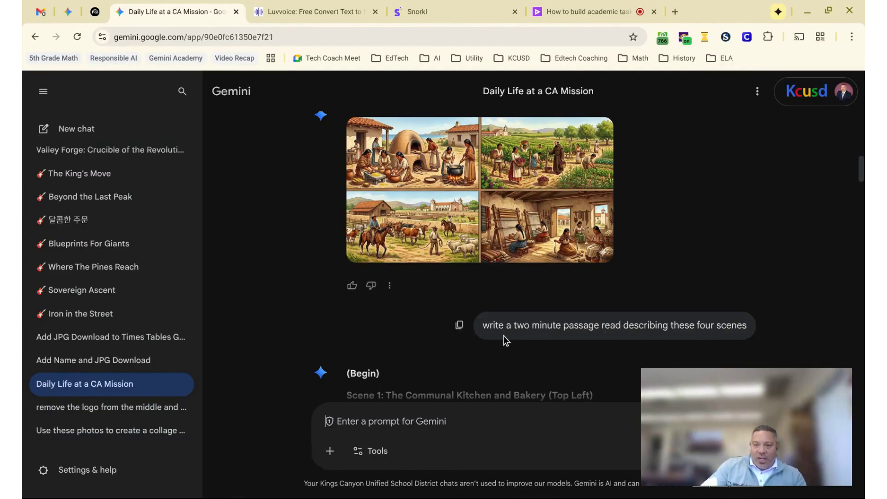
# Examine the successive passage drafts, from the two-minute read through one minute per scene to the 30-second read per picture
pyautogui.scroll(-3, 504, 338)
pyautogui.scroll(-10, 501, 350)
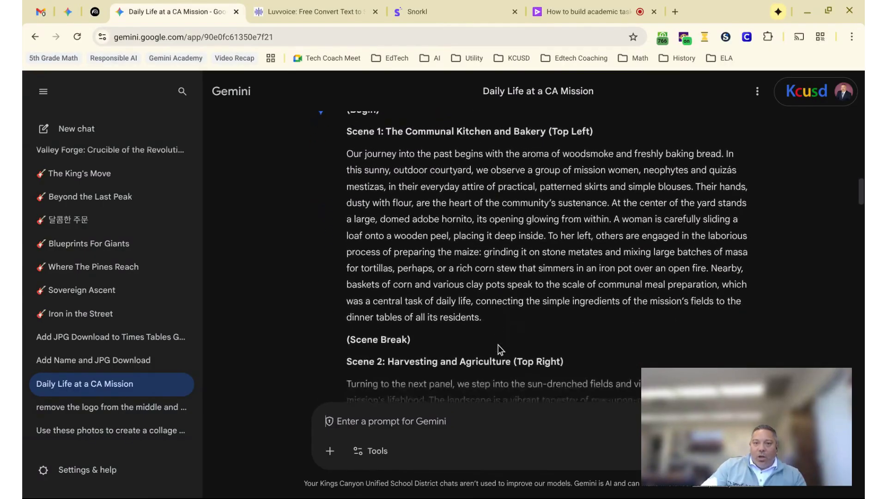
pyautogui.scroll(-8, 501, 347)
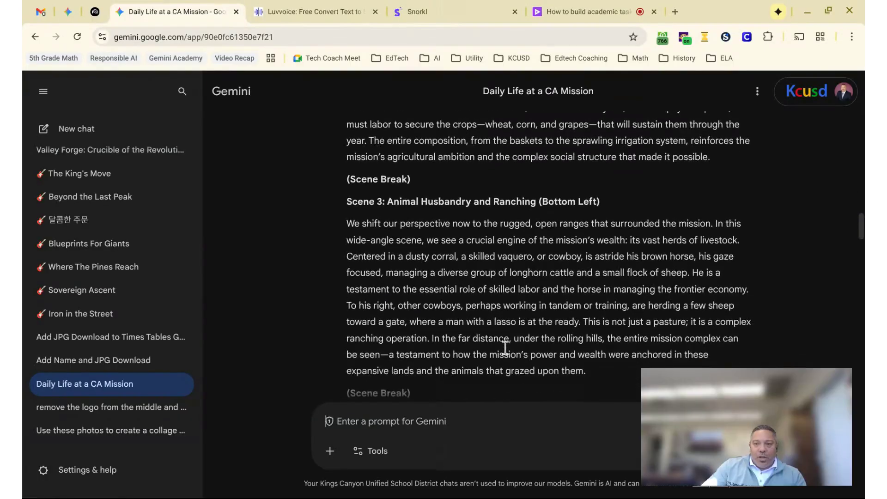
pyautogui.scroll(-4, 506, 348)
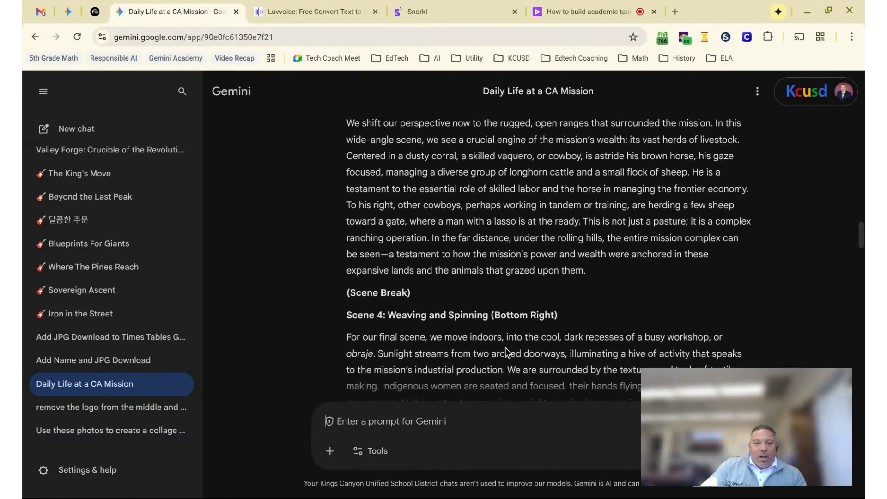
pyautogui.scroll(-9, 506, 351)
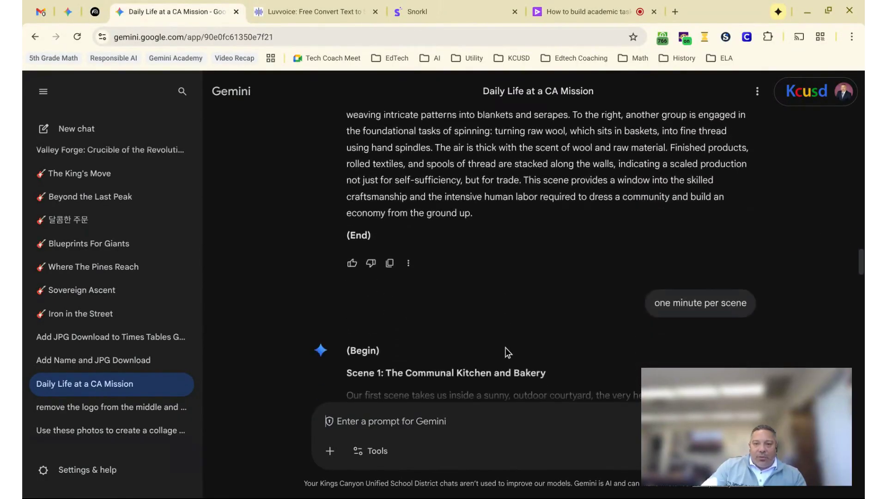
pyautogui.scroll(-20, 506, 348)
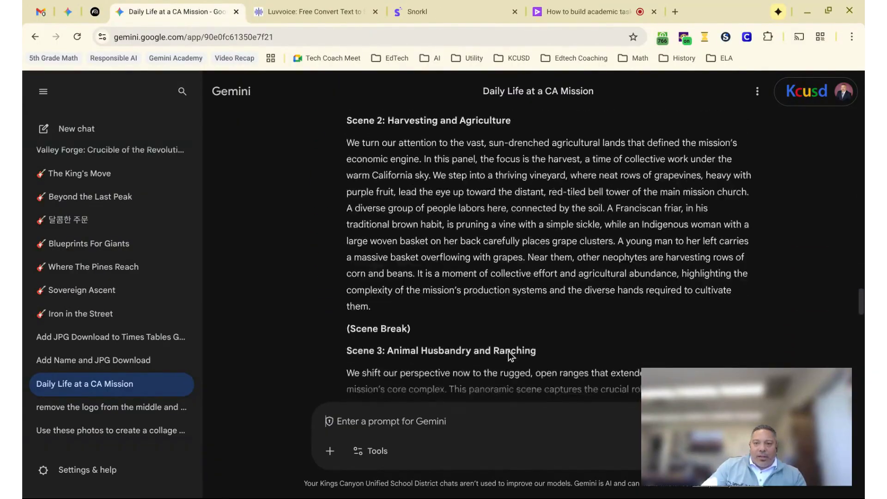
pyautogui.scroll(-9, 510, 350)
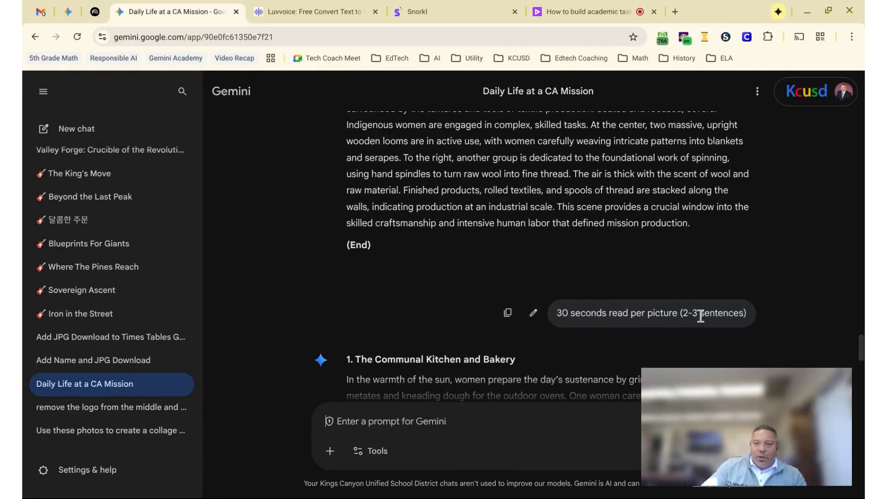
pyautogui.scroll(-5, 569, 348)
pyautogui.scroll(-8, 569, 348)
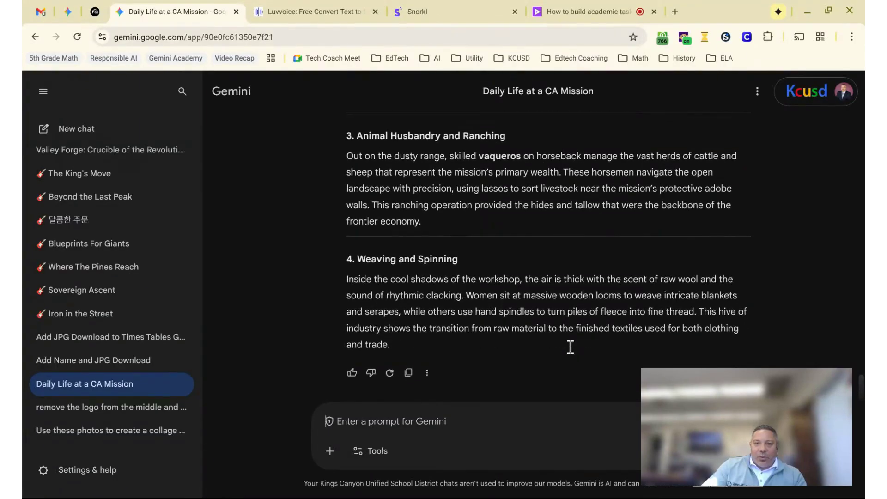
# Select the short scene passages from the end of Weaving and Spinning back to the start of the Communal Kitchen and Bakery text
pyautogui.scroll(1, 435, 341)
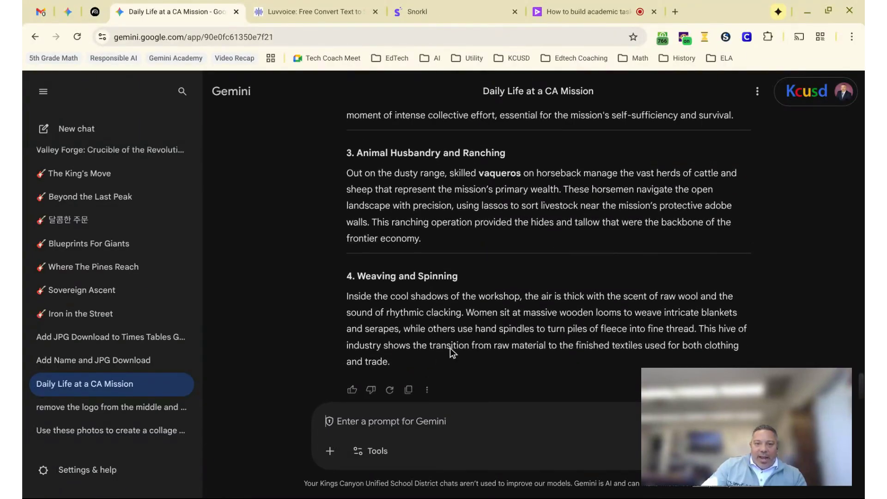
pyautogui.scroll(1, 432, 372)
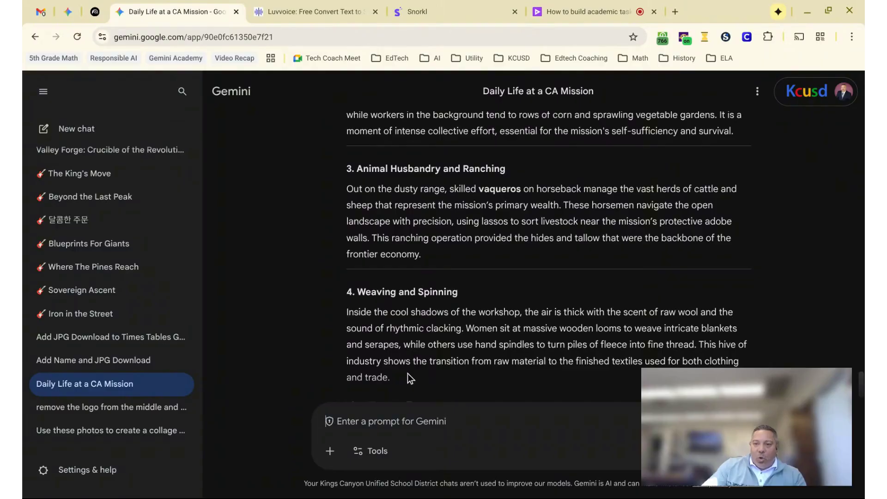
pyautogui.moveTo(404, 376); pyautogui.dragTo(356, 226)
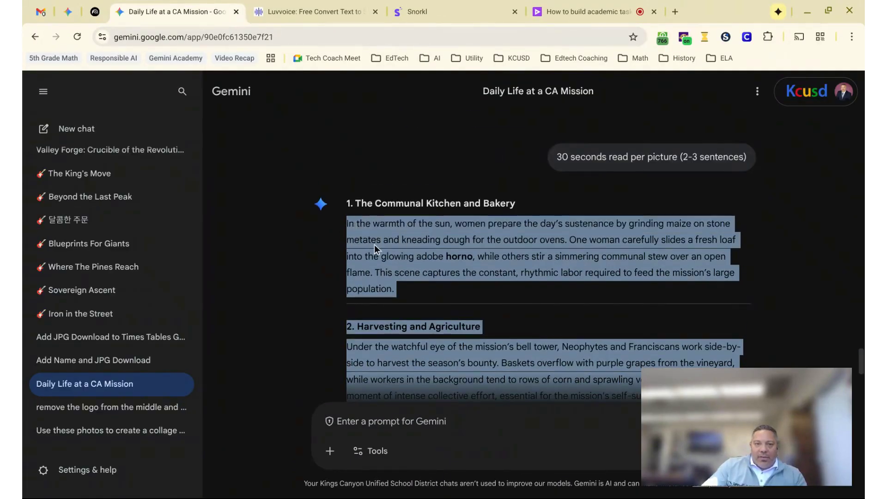
# Switch to Luvvoice and look over its home page down to the text-to-speech section, and return to the Gemini conversation
pyautogui.click(327, 12)
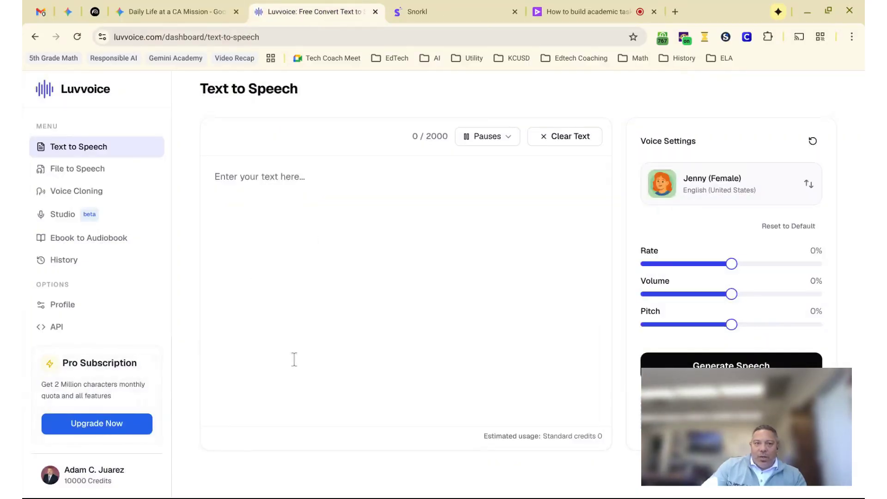
pyautogui.click(91, 91)
pyautogui.scroll(-3, 433, 356)
pyautogui.scroll(-1, 434, 356)
pyautogui.click(842, 363)
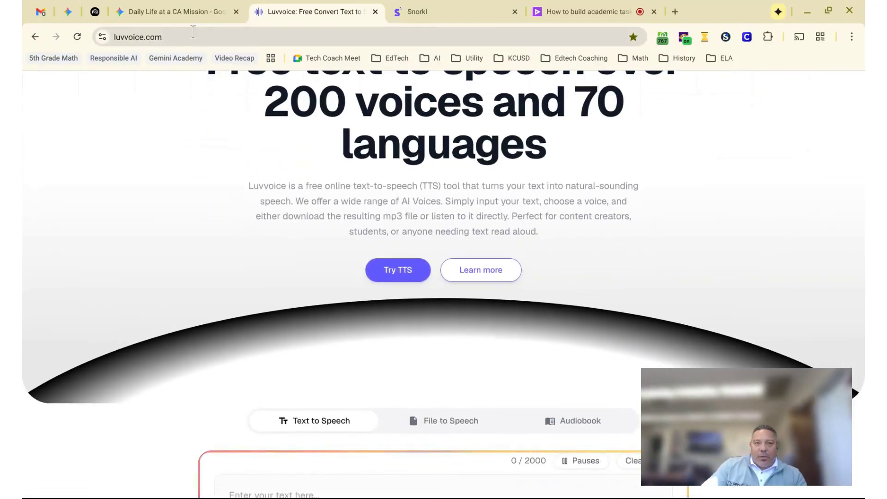
pyautogui.click(188, 14)
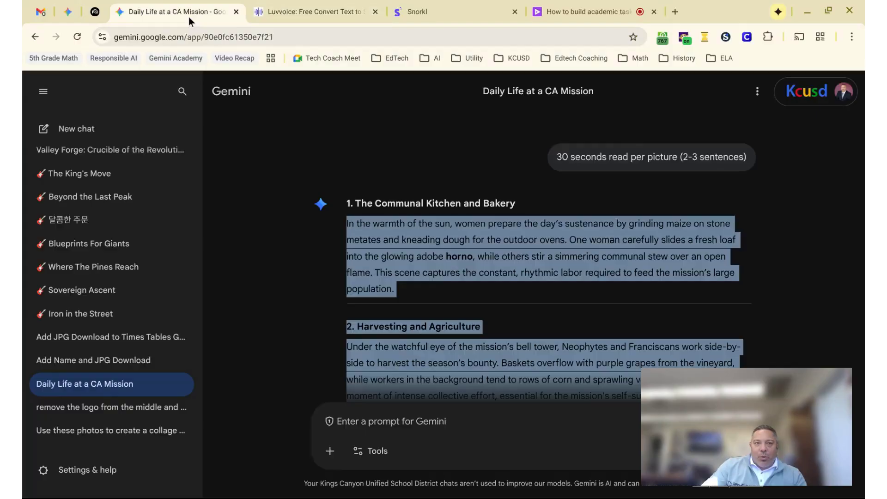
# Switch to Luvvoice and paste the copied scene passages into the text-to-speech text box
pyautogui.click(315, 12)
pyautogui.scroll(-3, 454, 340)
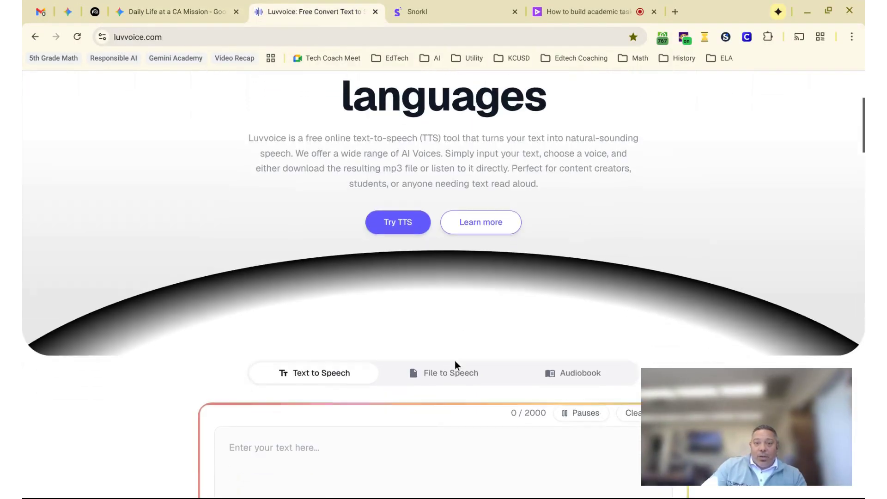
pyautogui.click(280, 336)
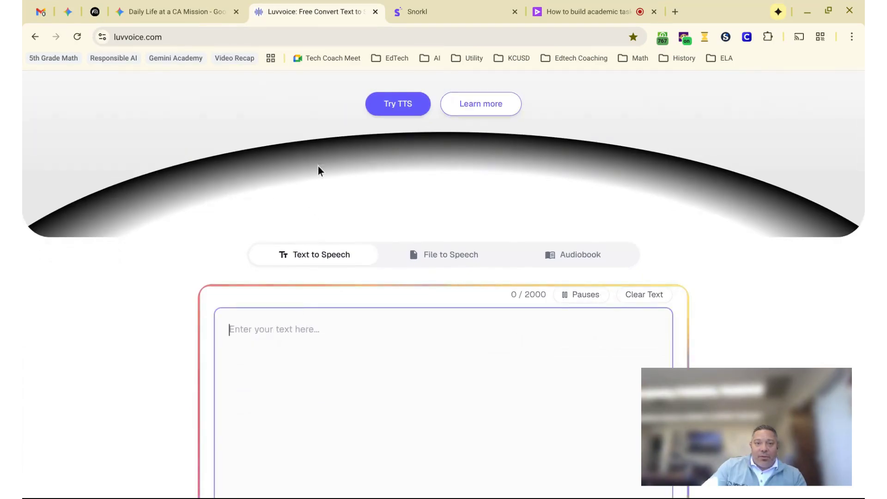
pyautogui.hotkey('ctrl', 'v')
# Delete the Weaving and Spinning, Animal Husbandry and Ranching, and Harvesting and Agriculture headings, leaving only the passage paragraphs
pyautogui.moveTo(334, 430); pyautogui.dragTo(227, 430)
pyautogui.press('BackSpace')
pyautogui.press('BackSpace')
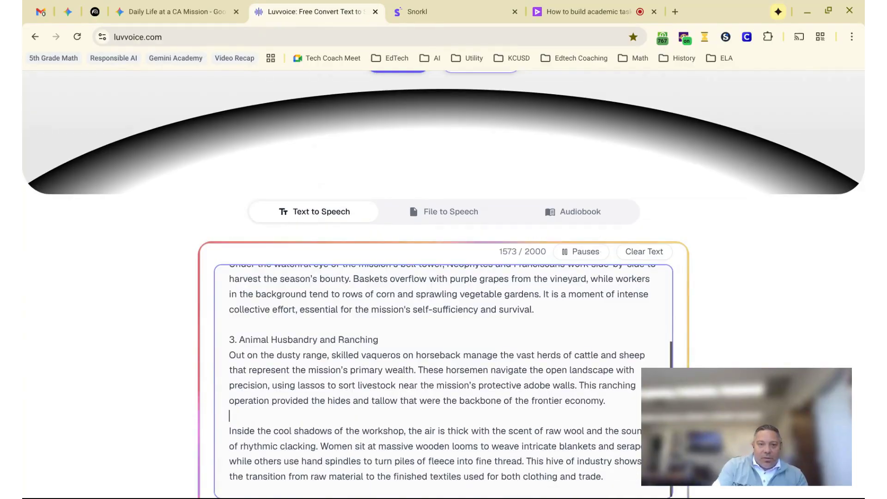
pyautogui.scroll(1, 218, 370)
pyautogui.doubleClick(251, 350)
pyautogui.tripleClick(251, 350)
pyautogui.press('BackSpace')
pyautogui.scroll(2, 251, 349)
pyautogui.tripleClick(273, 339)
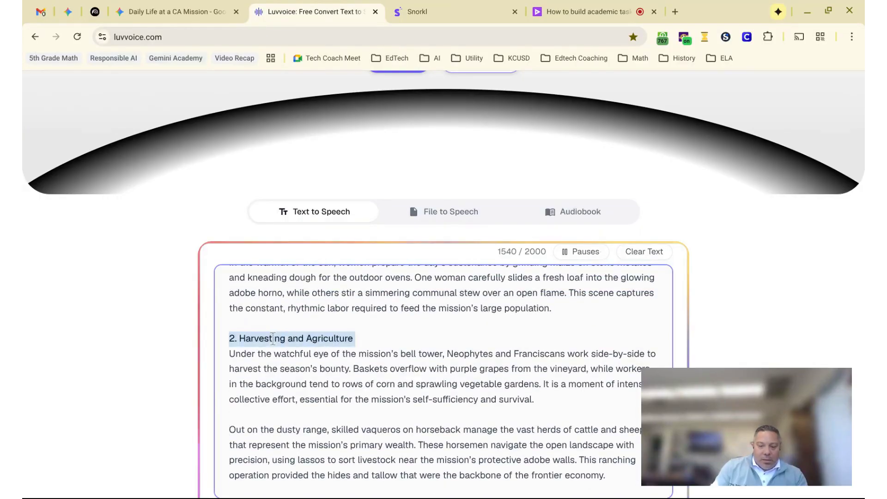
pyautogui.press('BackSpace')
pyautogui.scroll(1, 273, 339)
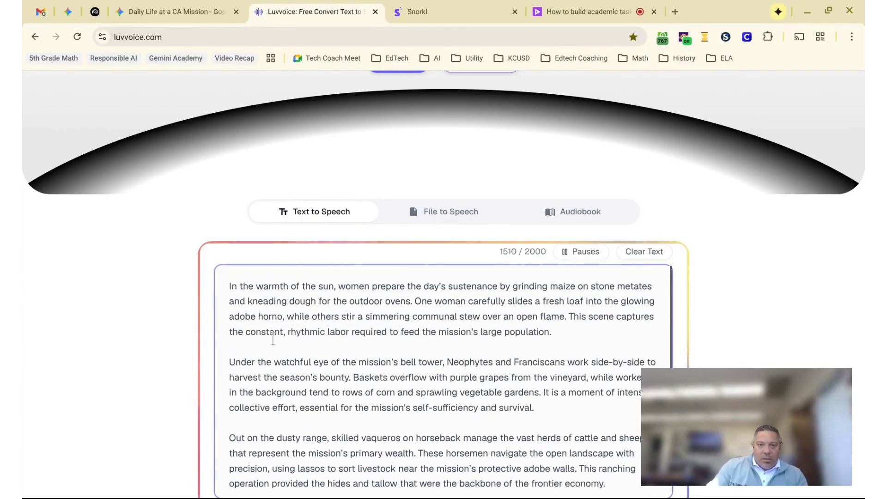
# Set the voice to Christopher (Male) and generate the speech from the passages
pyautogui.scroll(-2, 272, 339)
pyautogui.scroll(-1, 392, 386)
pyautogui.scroll(-2, 710, 344)
pyautogui.click(497, 400)
pyautogui.scroll(-3, 499, 333)
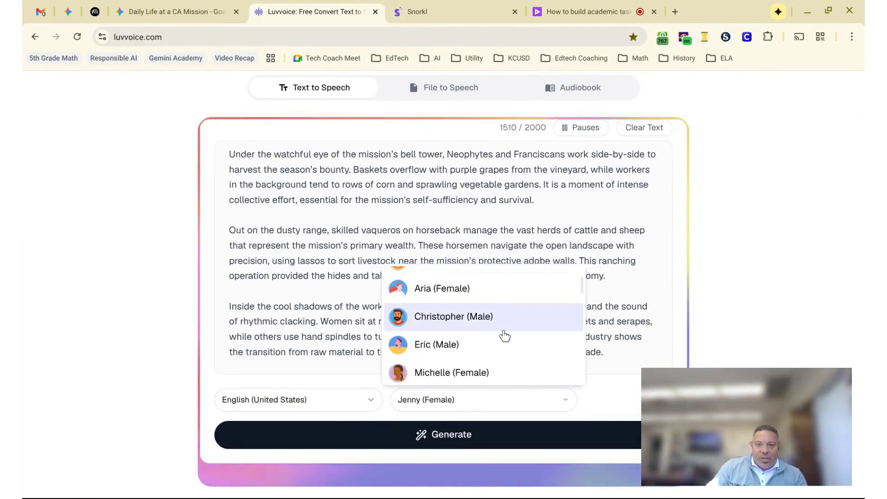
pyautogui.scroll(1, 532, 356)
pyautogui.click(510, 337)
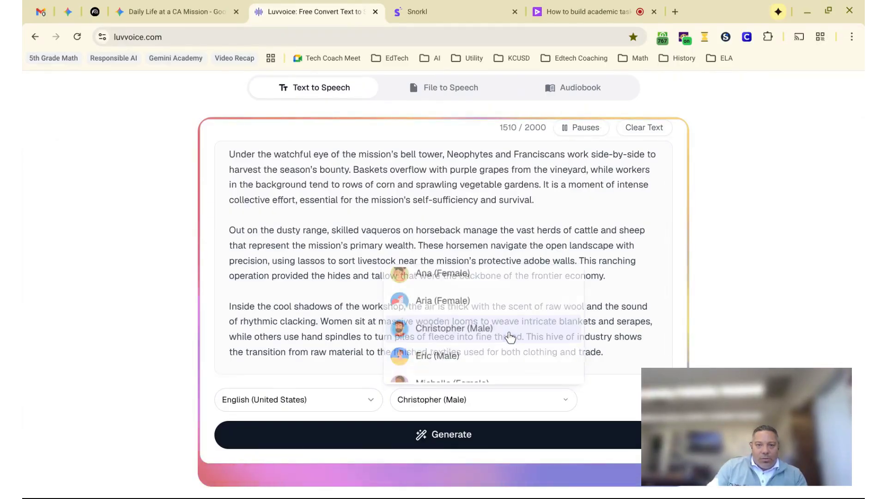
pyautogui.click(464, 445)
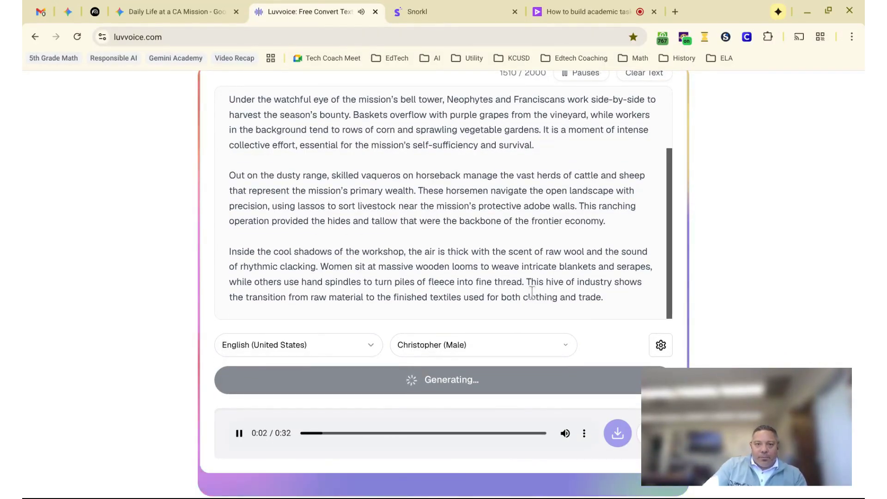
# Listen to the opening of the generated audio, pause it, and look over the passage text and audio player
pyautogui.scroll(1, 398, 308)
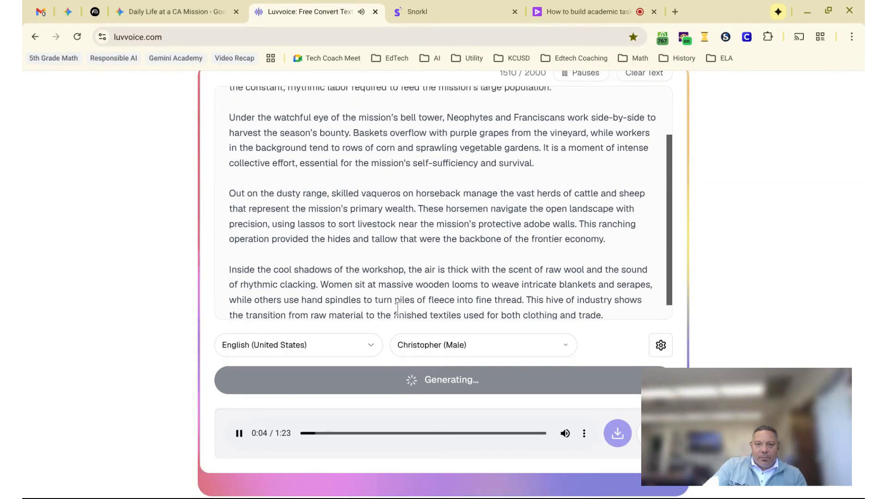
pyautogui.scroll(3, 398, 307)
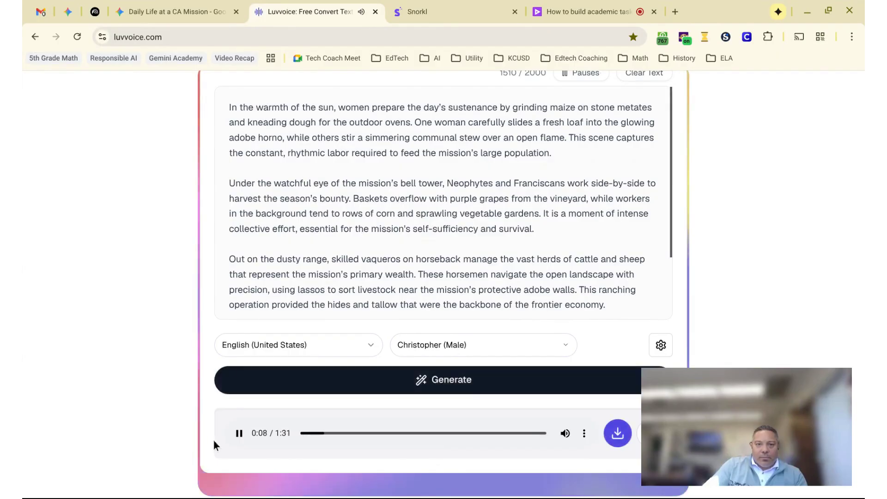
pyautogui.click(239, 433)
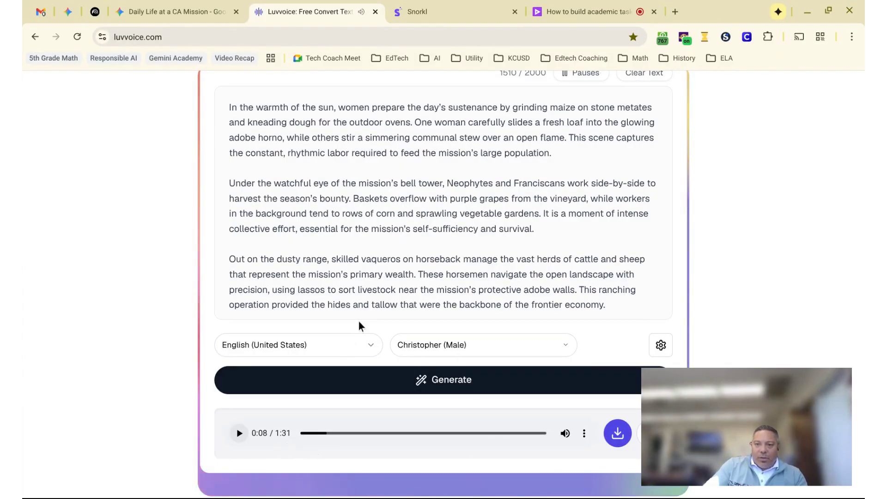
pyautogui.scroll(-1, 376, 323)
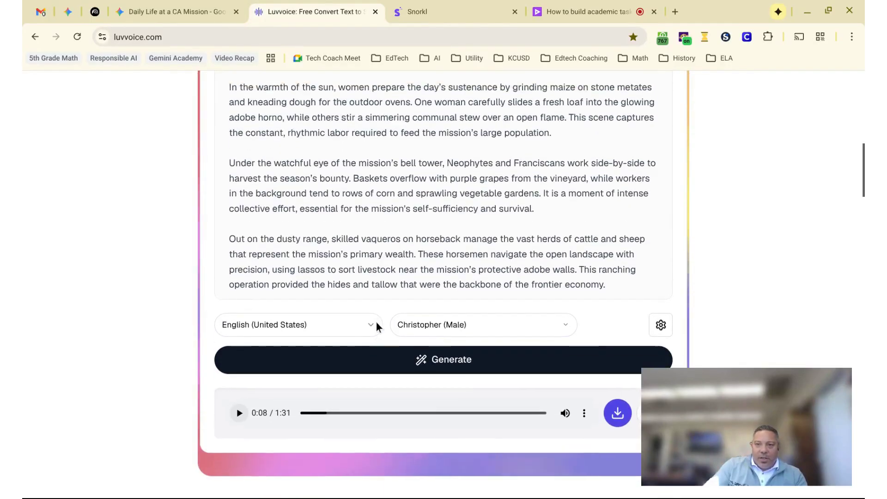
pyautogui.scroll(3, 376, 322)
pyautogui.scroll(-2, 376, 323)
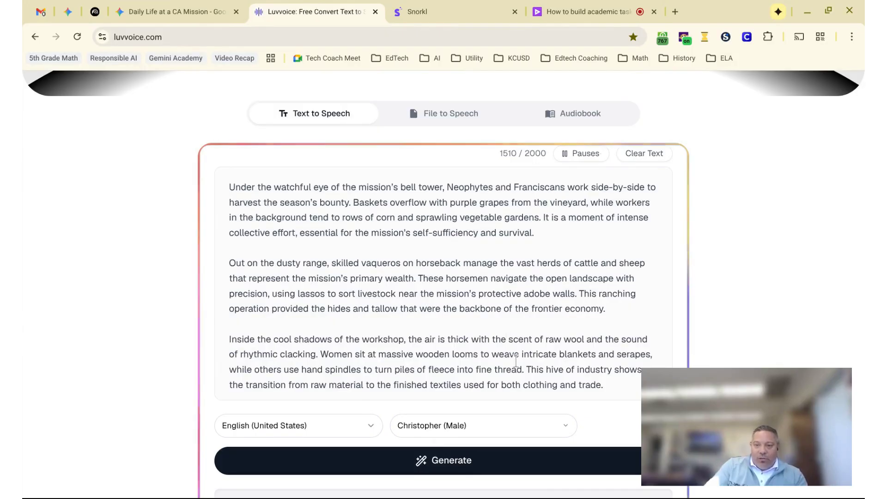
pyautogui.scroll(-1, 535, 356)
pyautogui.scroll(-1, 697, 326)
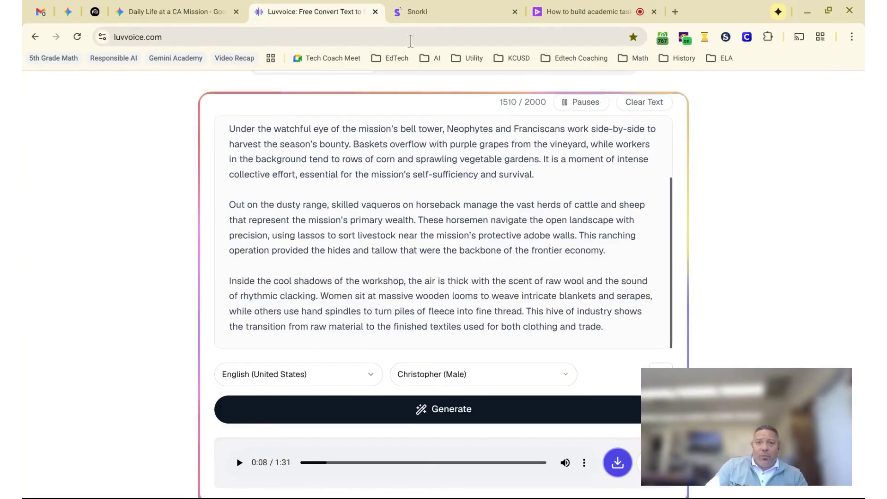
# Switch to Snorkl and create an activity titled "Retell a Scene: CA Missions"
pyautogui.click(432, 13)
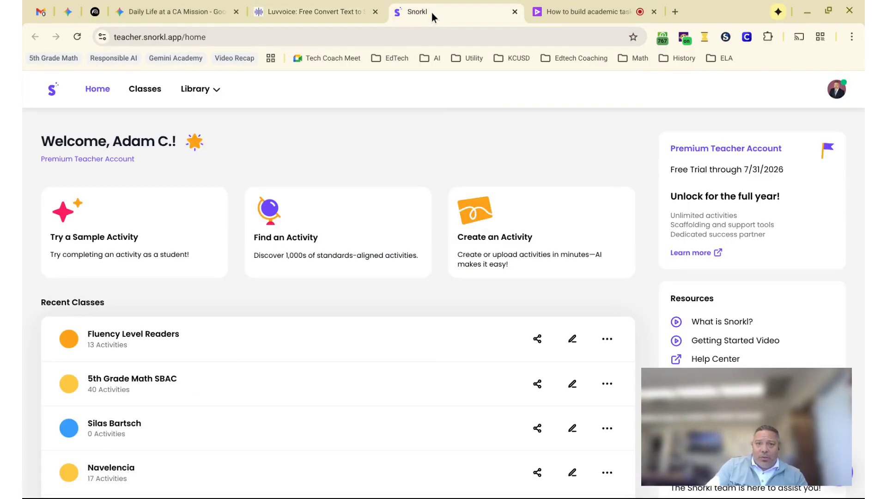
pyautogui.click(475, 245)
pyautogui.click(354, 223)
pyautogui.write('T')
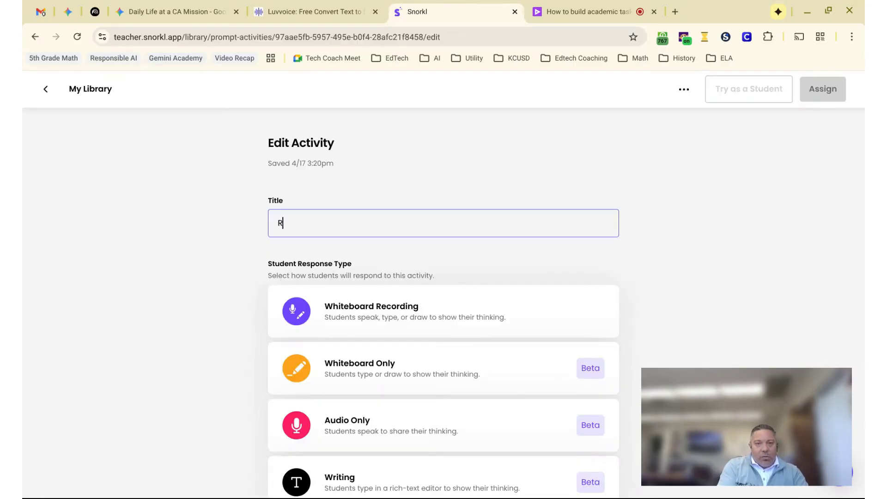
pyautogui.write('etell a Scene: CA')
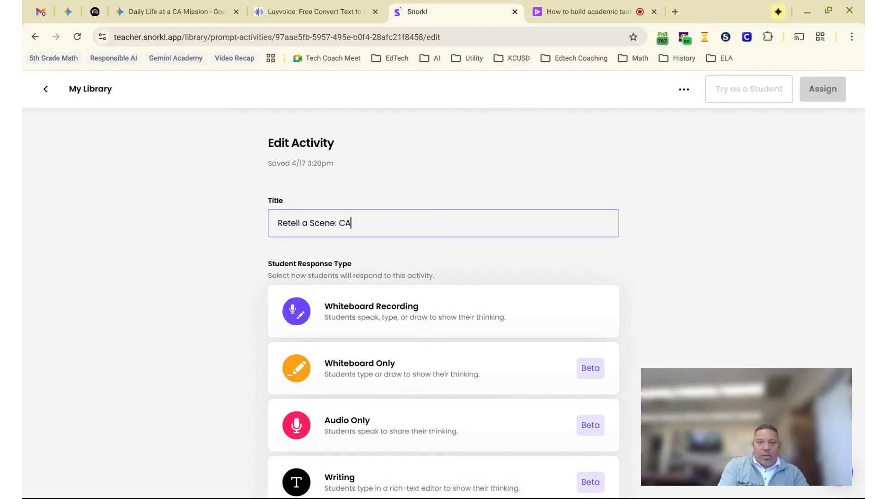
pyautogui.write('Missions')
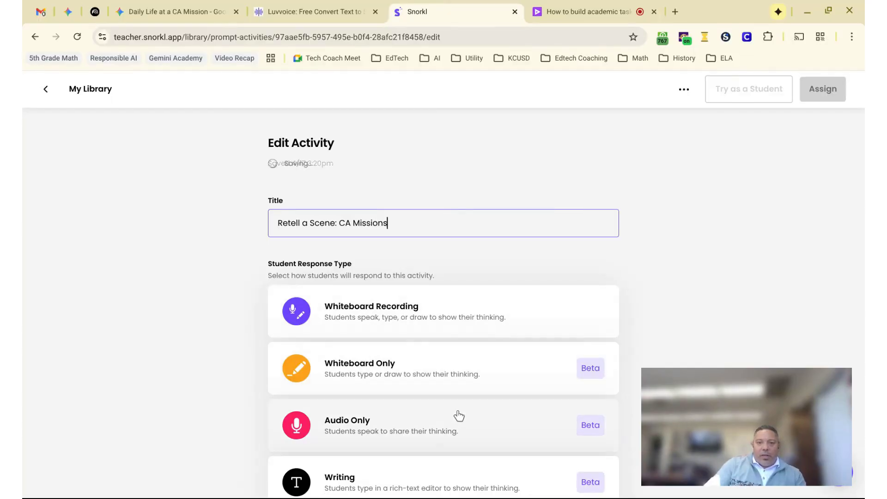
# Set the activity's student response type to Audio Only
pyautogui.scroll(-1, 458, 415)
pyautogui.scroll(-1, 458, 416)
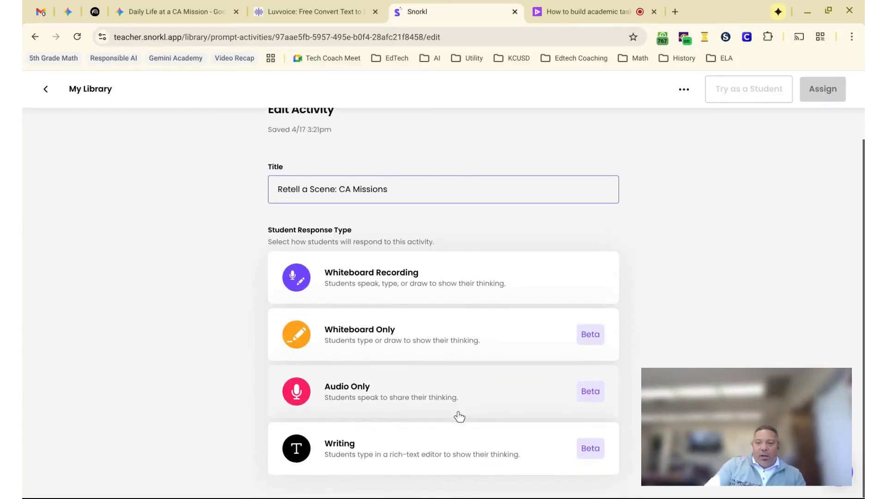
pyautogui.click(403, 397)
# Start adding the activity's question and upload the four-scene mission image from the device to its canvas
pyautogui.scroll(-3, 418, 396)
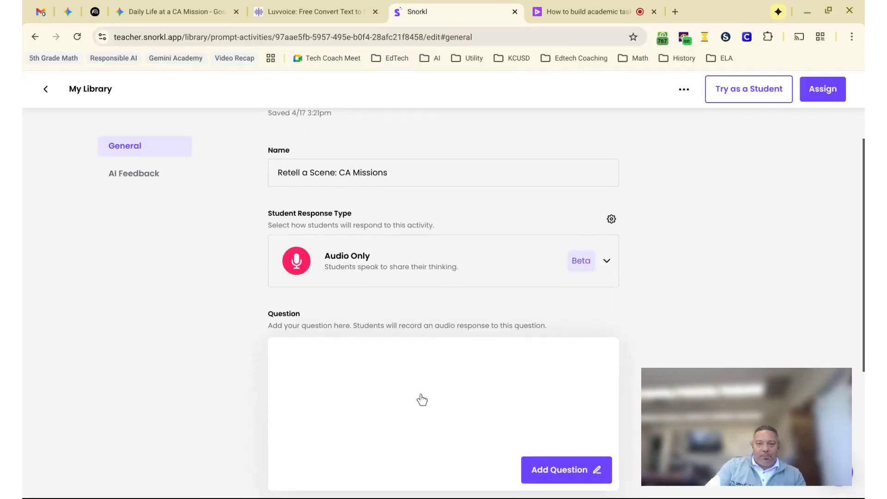
pyautogui.click(572, 469)
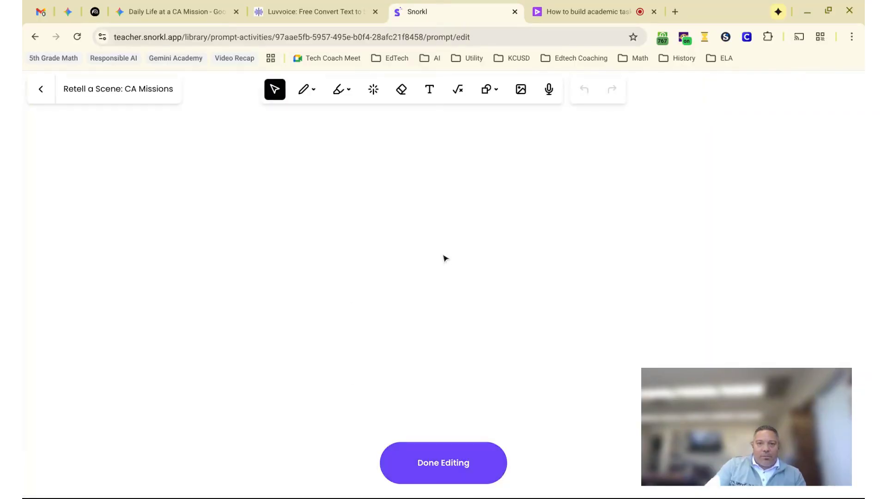
pyautogui.click(522, 93)
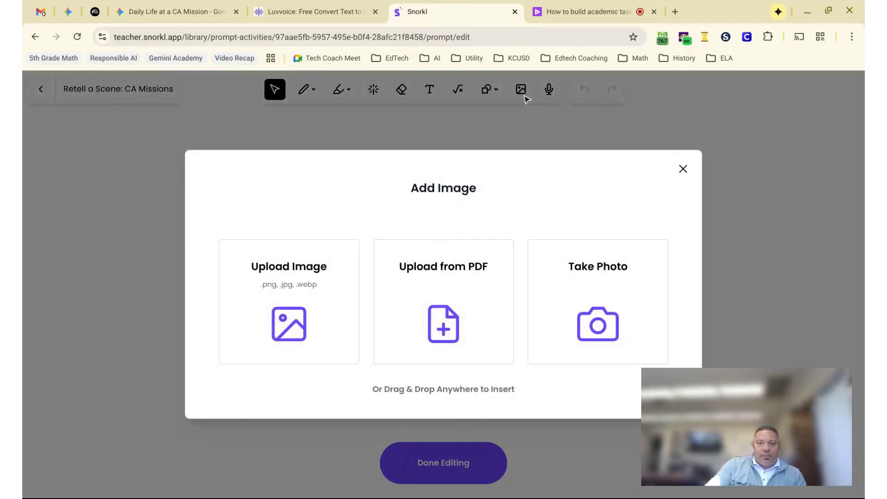
pyautogui.click(284, 313)
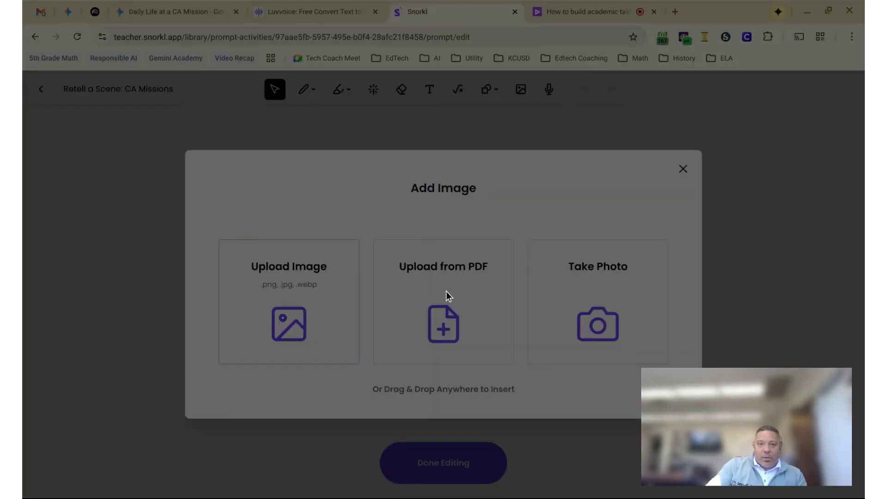
pyautogui.press('Return')
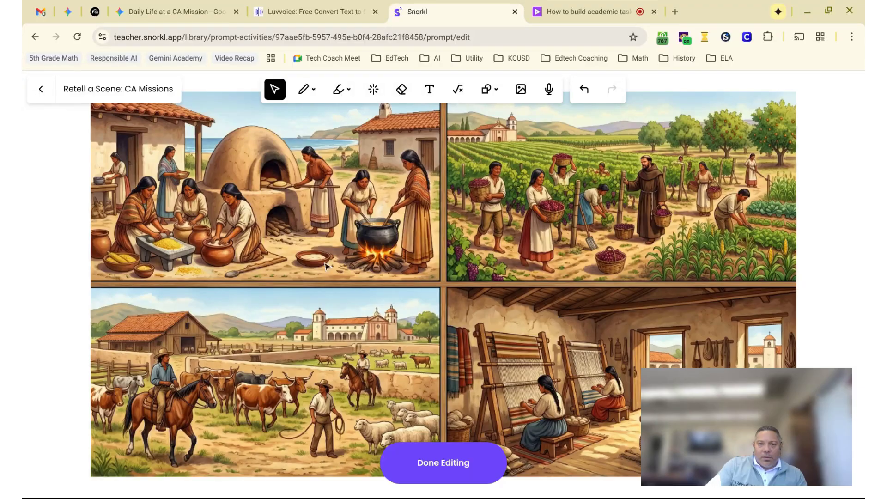
# Shrink the four-scene image to about two thirds of the canvas width, leaving free space beside it
pyautogui.moveTo(796, 91); pyautogui.dragTo(501, 251)
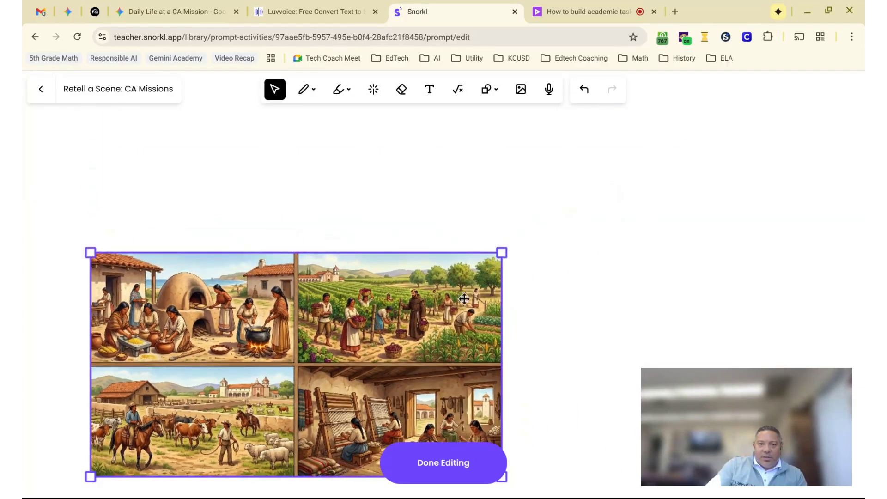
pyautogui.scroll(-3, 481, 282)
pyautogui.moveTo(490, 361); pyautogui.dragTo(531, 412)
pyautogui.click(634, 340)
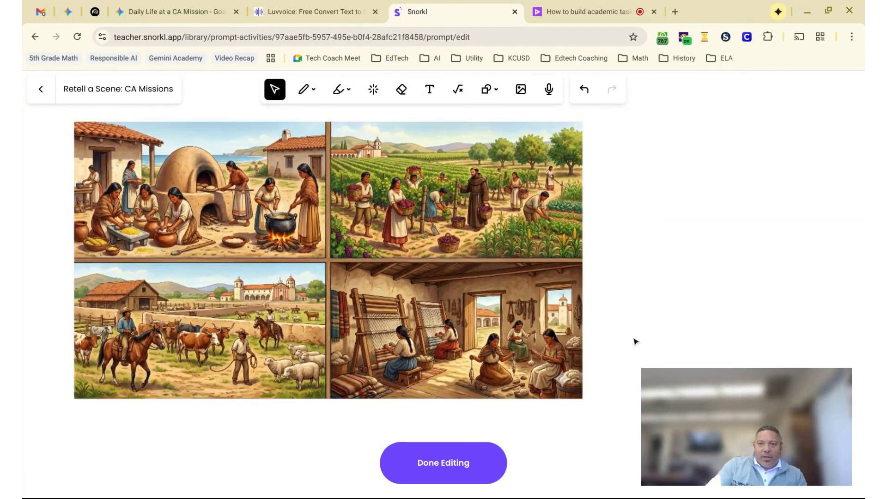
# Upload the generated narration audio from the device and place its player to the right of the image's upper edge
pyautogui.click(550, 91)
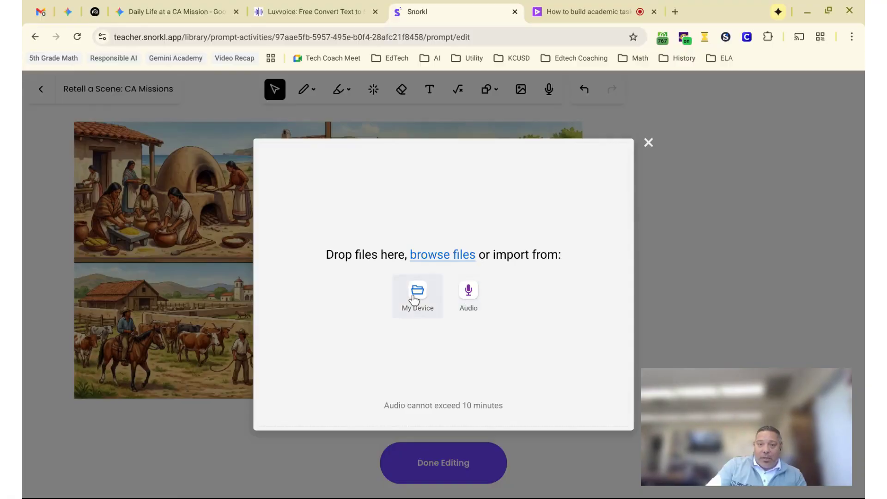
pyautogui.click(422, 312)
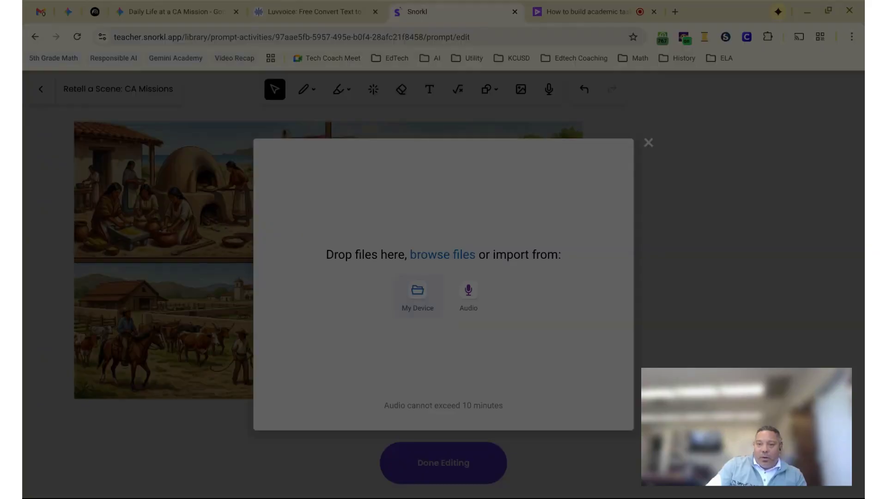
pyautogui.press('Return')
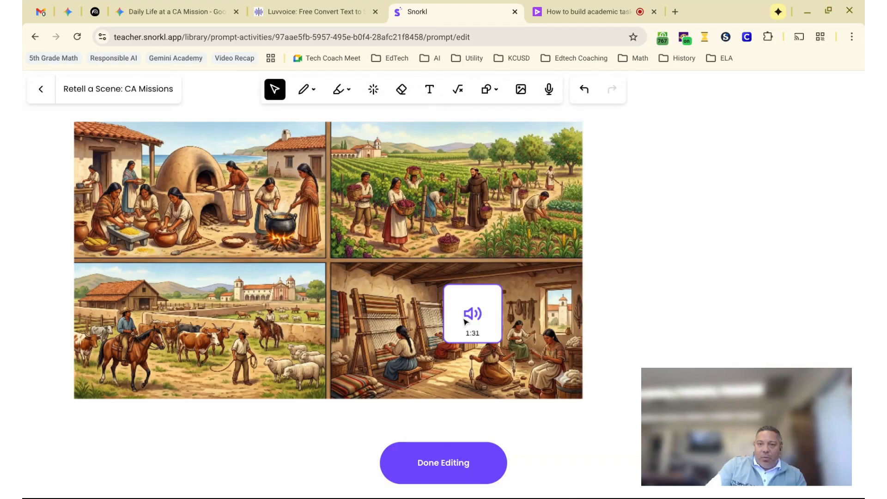
pyautogui.moveTo(464, 322); pyautogui.dragTo(638, 154)
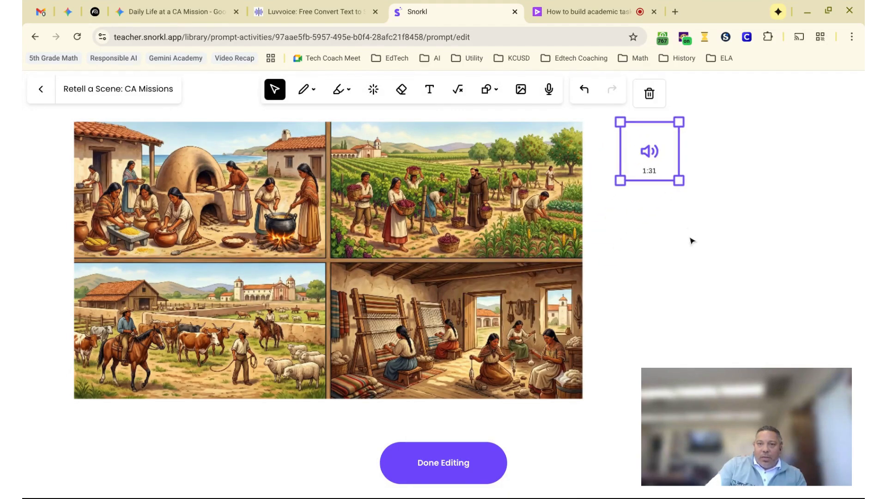
pyautogui.click(692, 241)
# Add a text box beside the audio player reading "Click this button to listen."
pyautogui.click(429, 90)
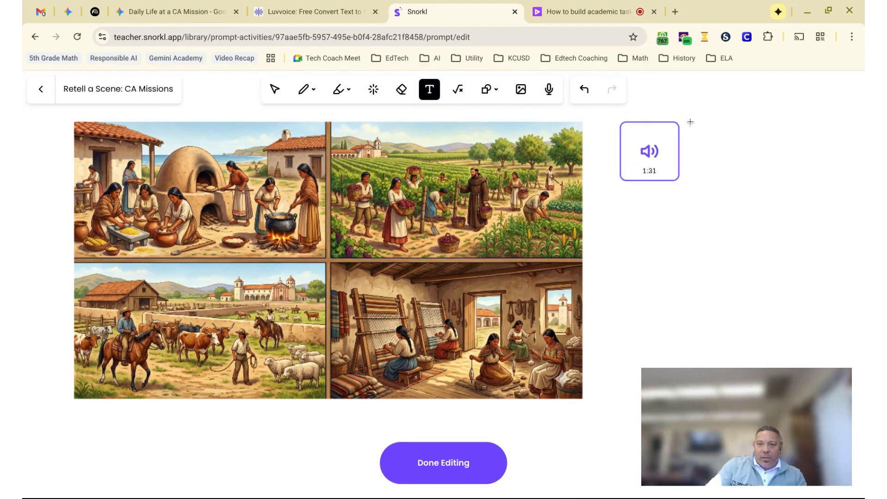
pyautogui.moveTo(696, 121); pyautogui.dragTo(838, 159)
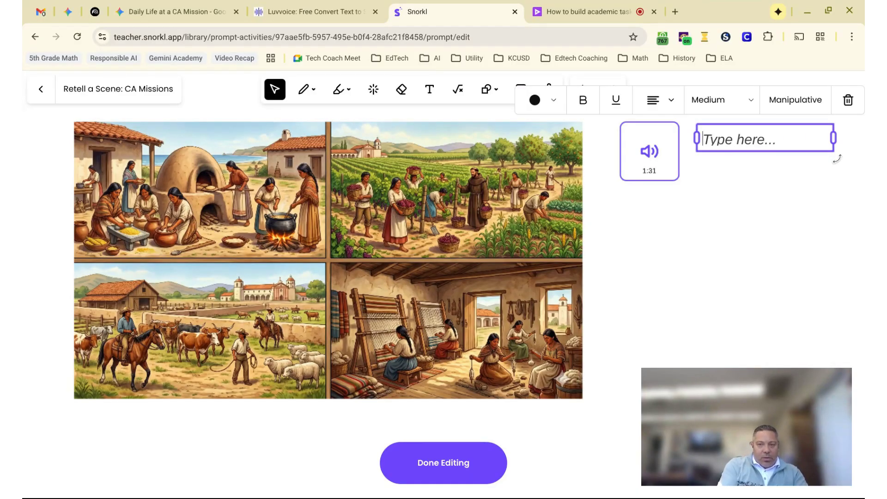
pyautogui.write('Click this b')
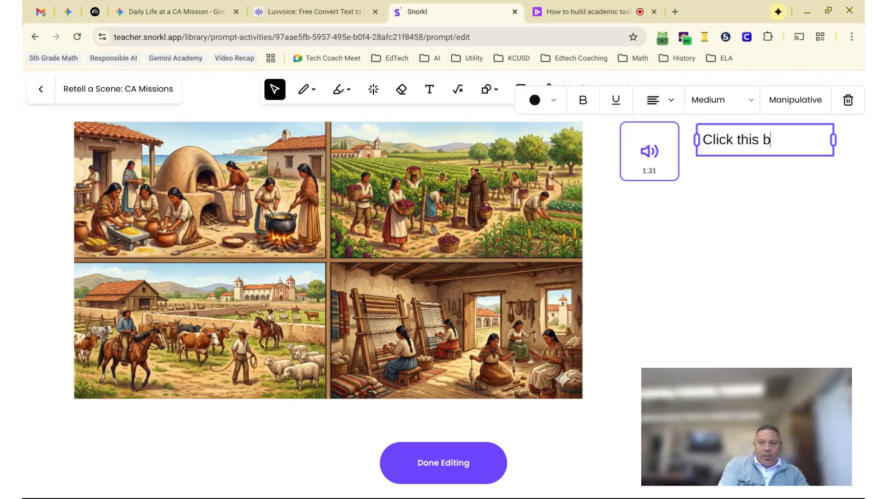
pyautogui.write('utton to listen.')
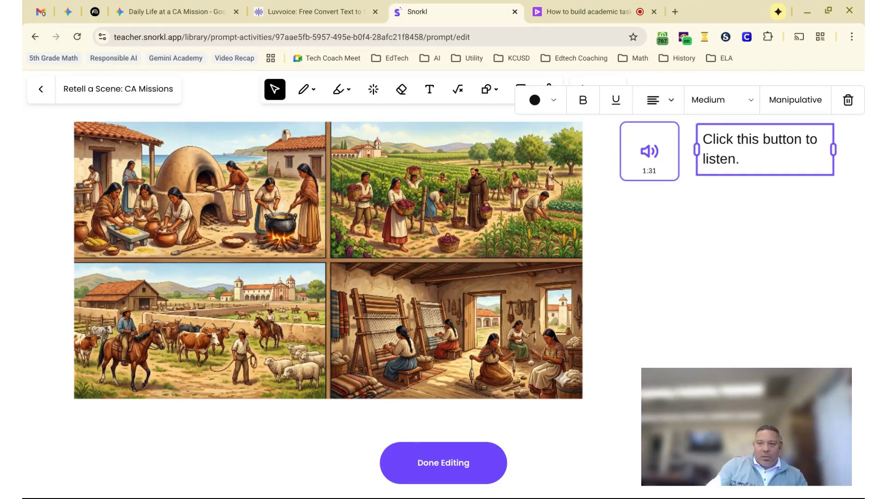
pyautogui.click(793, 230)
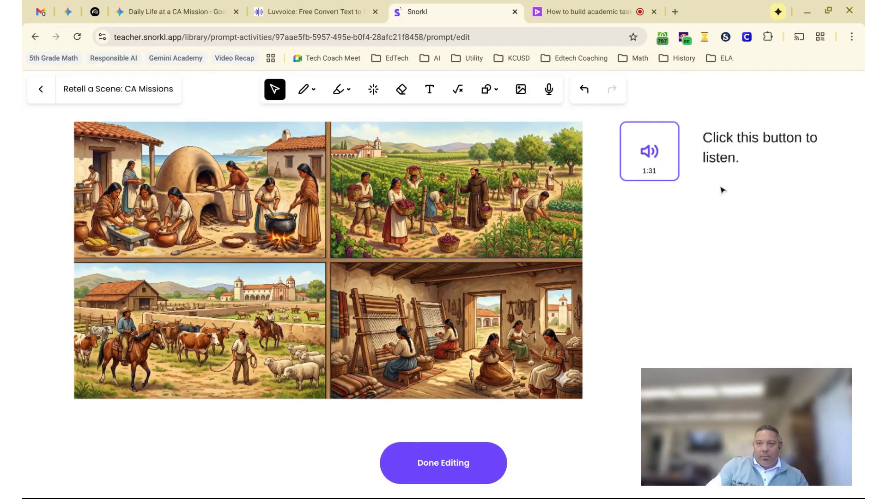
# Move the "Click this button to listen." text box closer to the audio player
pyautogui.moveTo(725, 153); pyautogui.dragTo(711, 151)
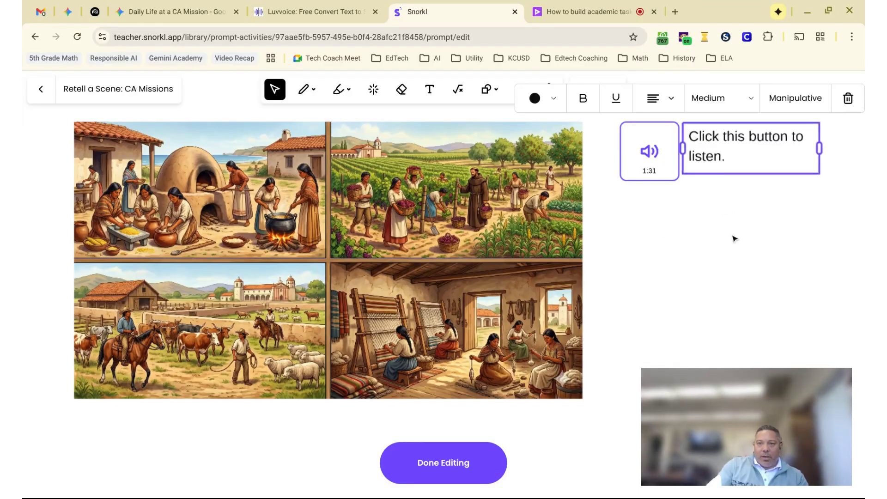
pyautogui.click(738, 253)
# Add a text box below the audio player reading "After you listen to the story, explain and summarize the story with as many details as you can."
pyautogui.click(429, 89)
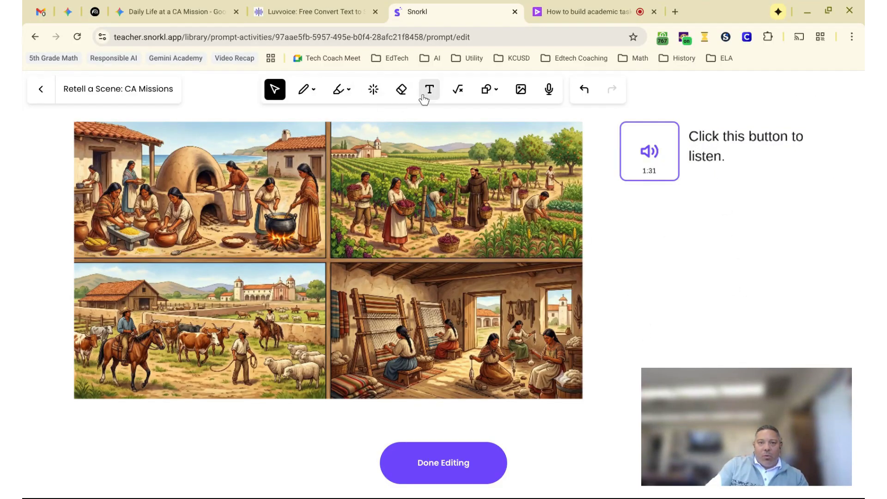
pyautogui.moveTo(600, 242); pyautogui.dragTo(840, 314)
pyautogui.write('After you listen to the story,')
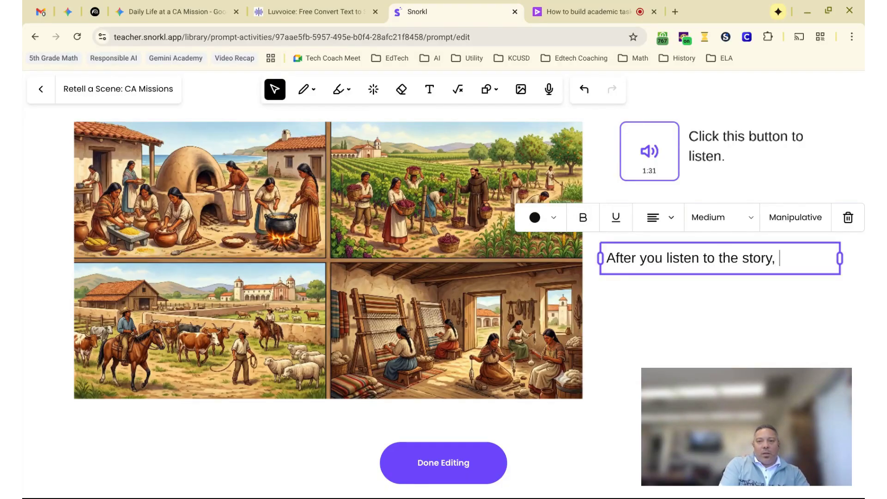
pyautogui.write('in a')
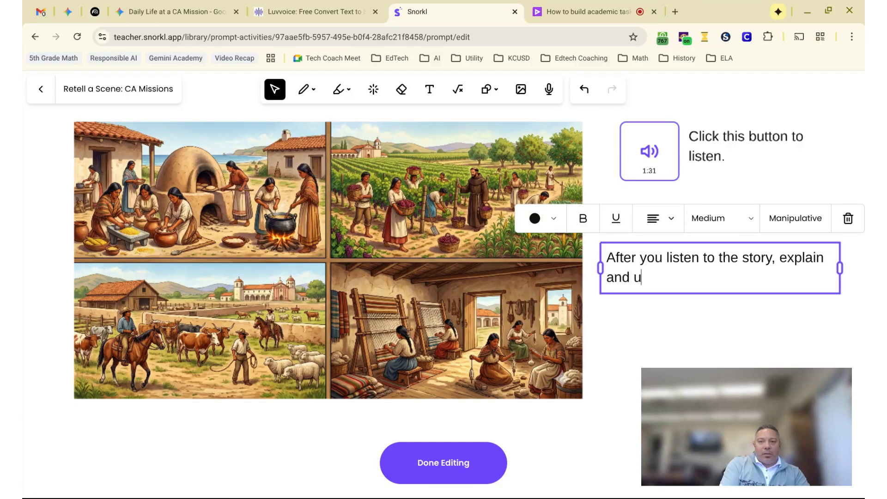
pyautogui.write('nd summarize the story with as m')
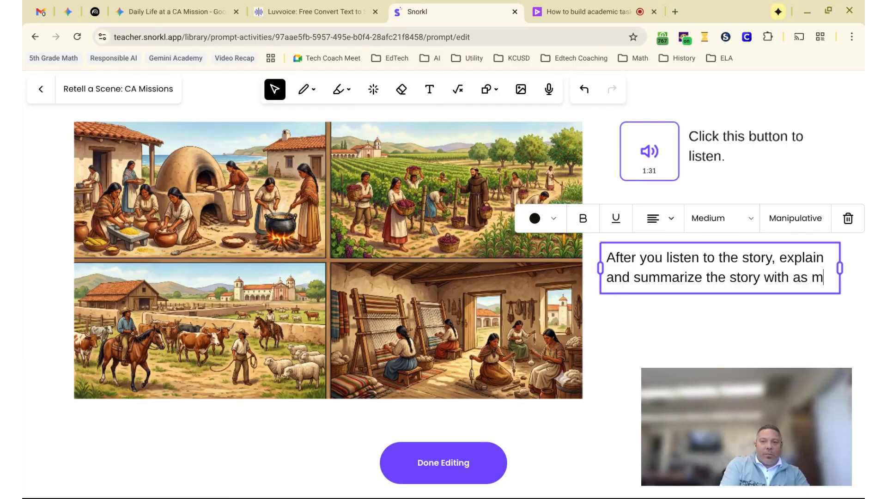
pyautogui.write('any details as you can.')
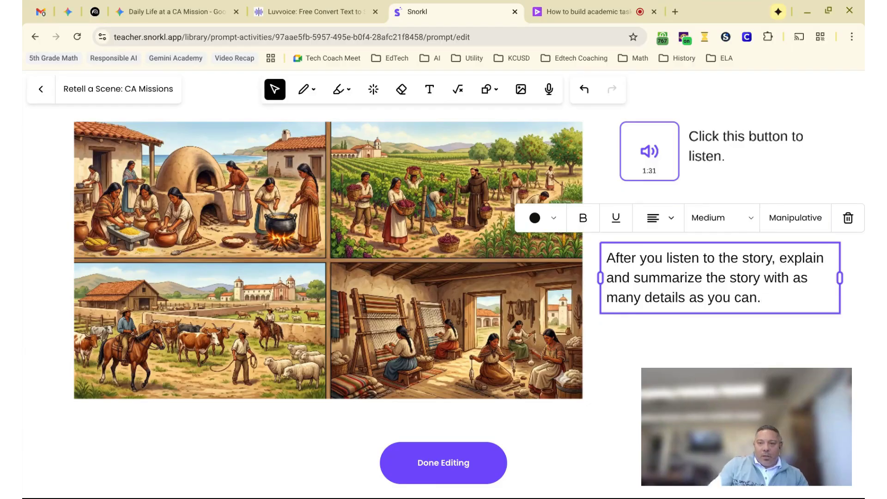
pyautogui.click(716, 364)
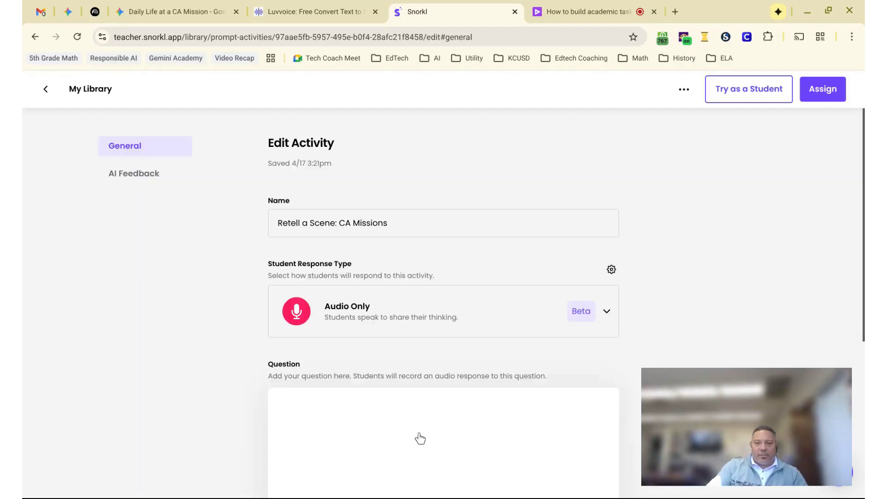
# Generate the AI feedback settings from the question, leaving subject and grade unspecified, and review the proposed prompt and criteria
pyautogui.scroll(-4, 186, 412)
pyautogui.scroll(-1, 186, 410)
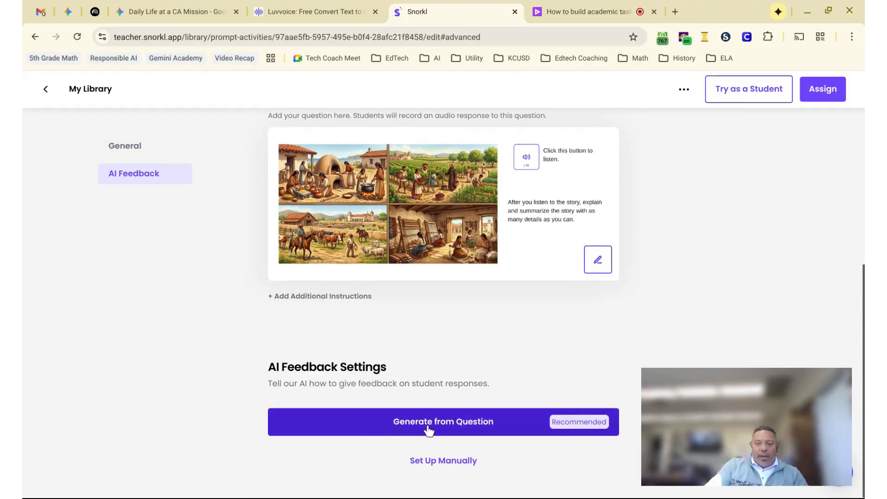
pyautogui.click(398, 427)
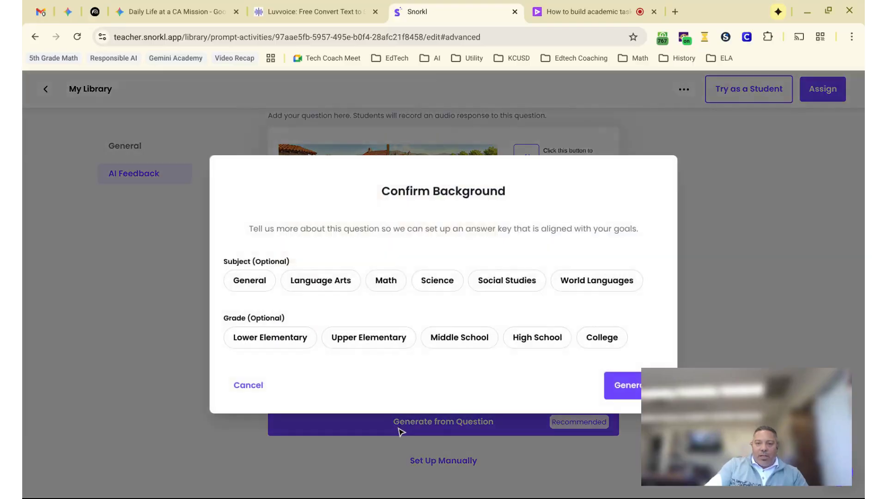
pyautogui.click(628, 389)
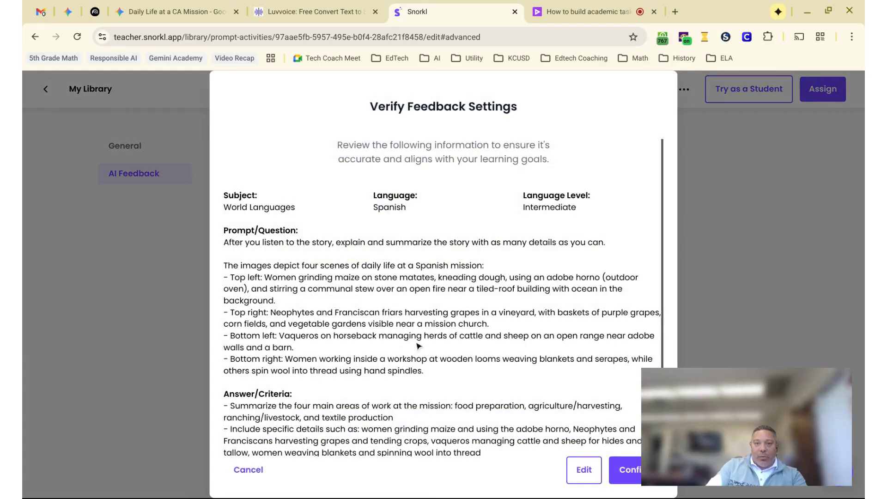
pyautogui.scroll(-2, 405, 358)
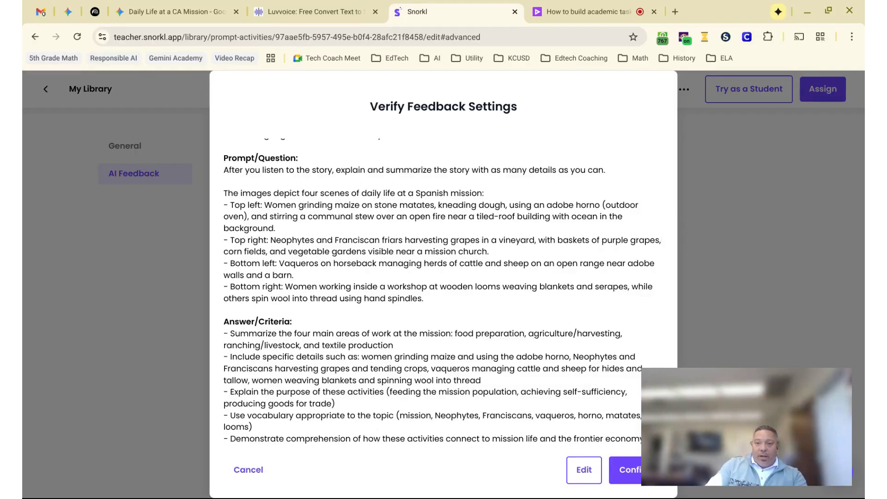
# Open the generated feedback settings for editing, clear the Answer/Criteria text and restore it
pyautogui.click(584, 470)
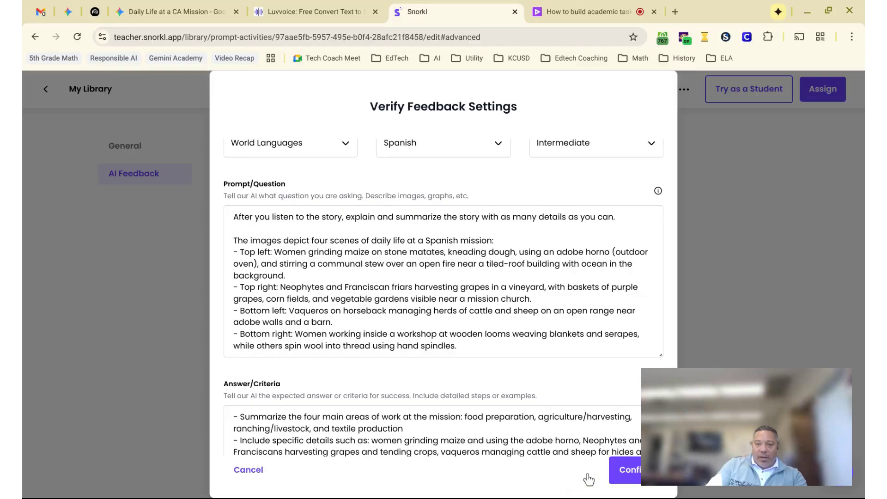
pyautogui.scroll(-5, 340, 395)
pyautogui.click(317, 421)
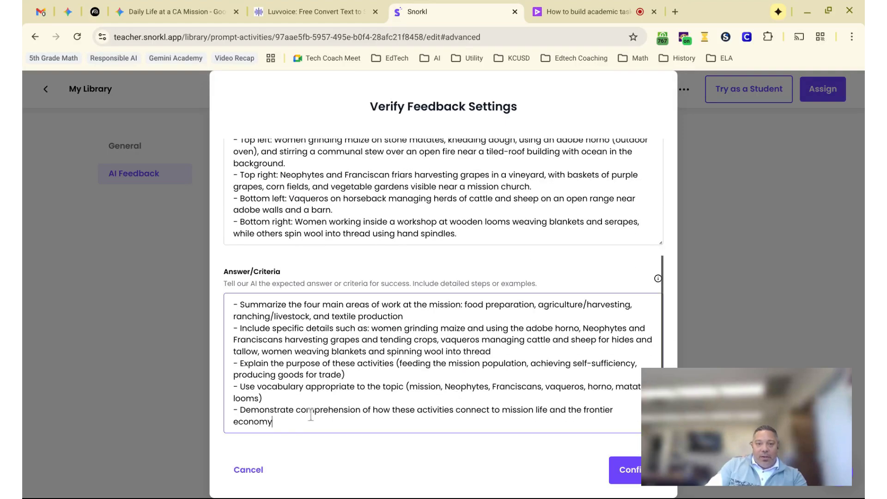
pyautogui.moveTo(317, 422); pyautogui.dragTo(234, 306)
pyautogui.hotkey('ctrl', 'c')
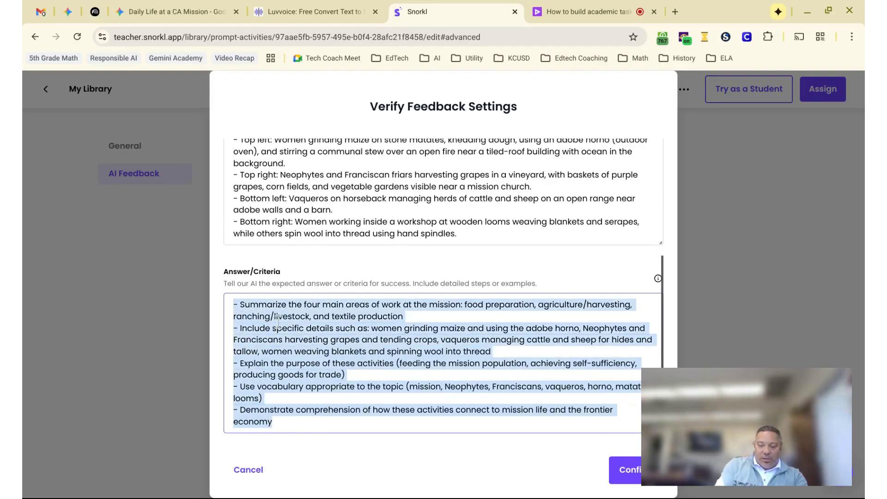
pyautogui.press('BackSpace')
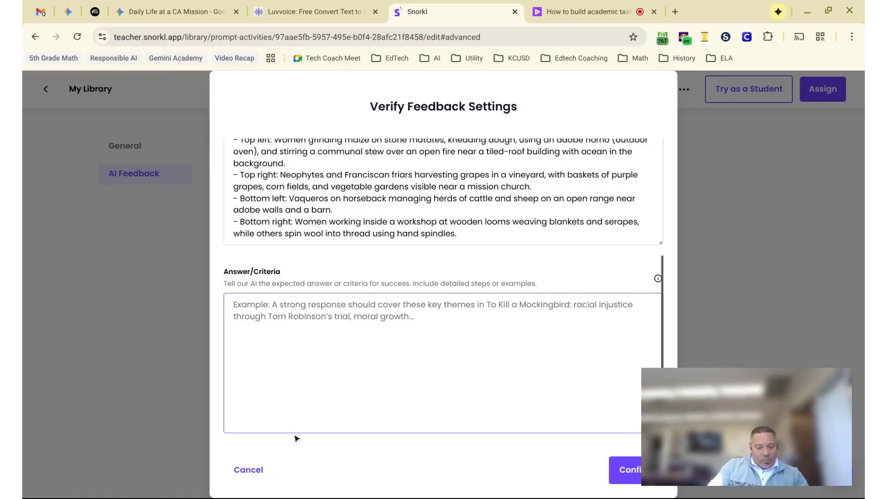
pyautogui.hotkey('ctrl', 'v')
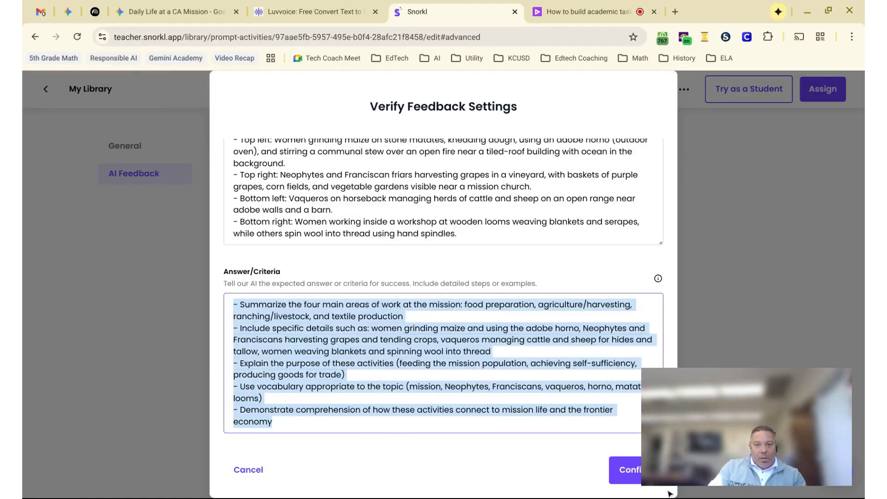
# Confirm the feedback settings and choose the demo class as the one to receive the activity
pyautogui.click(627, 469)
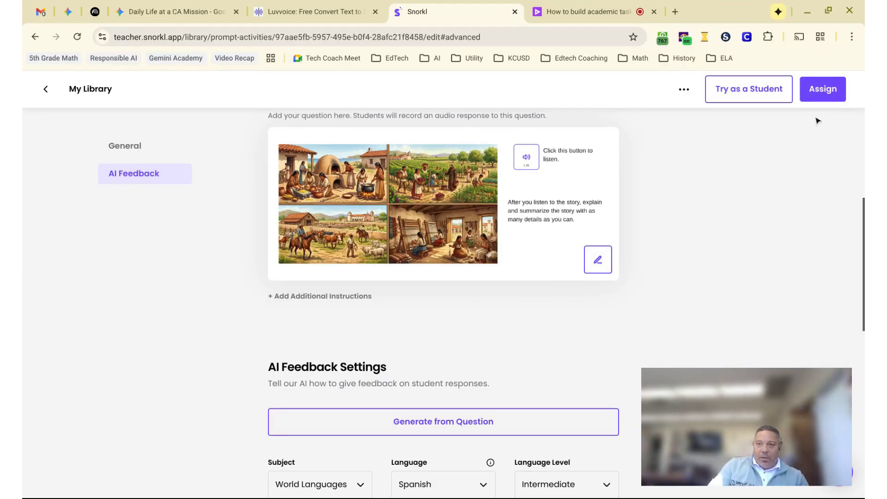
pyautogui.click(811, 92)
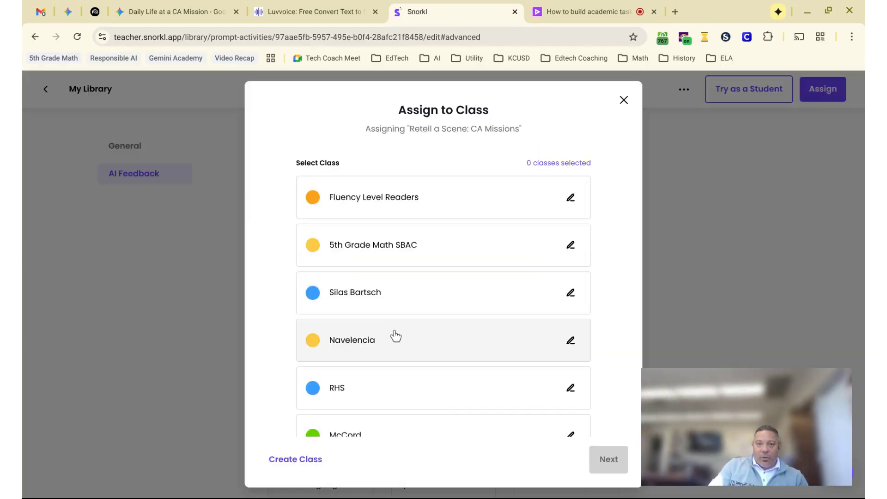
pyautogui.scroll(-10, 452, 342)
pyautogui.scroll(-3, 459, 350)
pyautogui.click(424, 410)
pyautogui.click(615, 461)
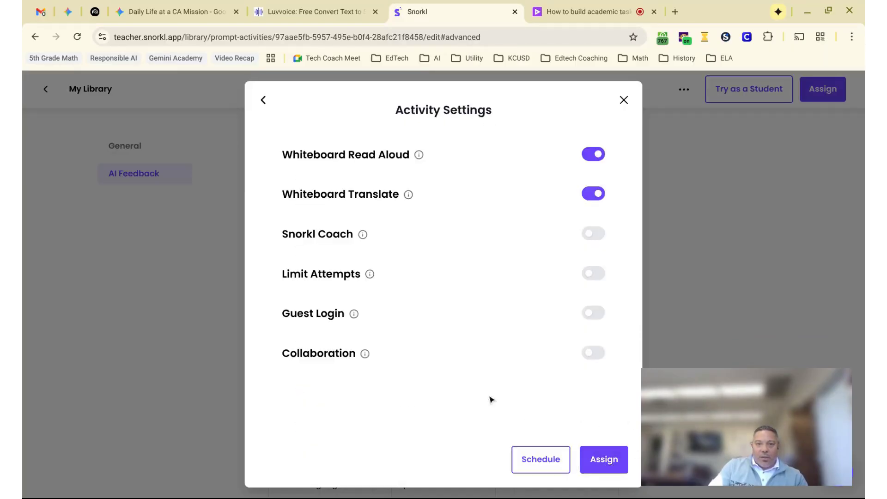
# Limit attempts to 3 per student, enable Guest Login and assign the activity to the selected class
pyautogui.click(596, 273)
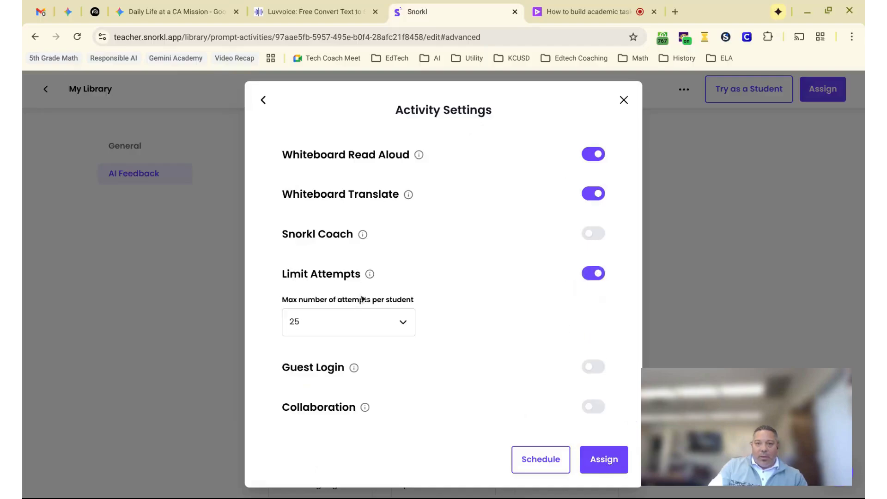
pyautogui.click(398, 322)
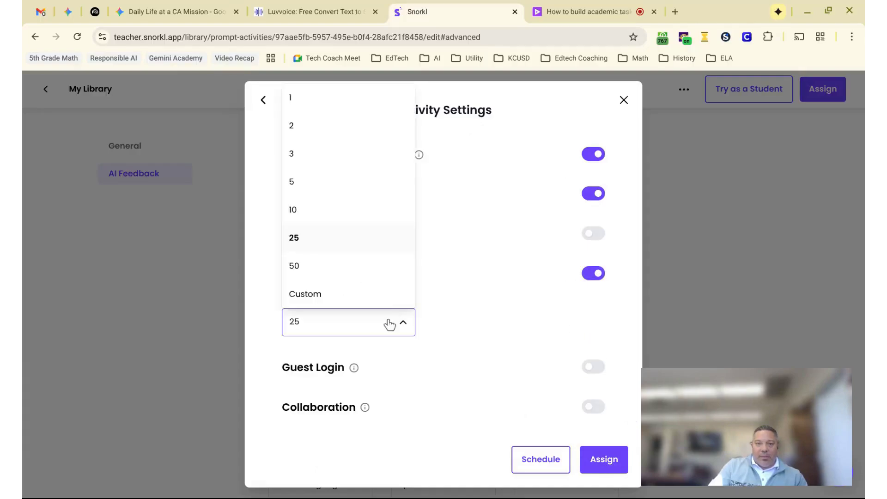
pyautogui.click(334, 162)
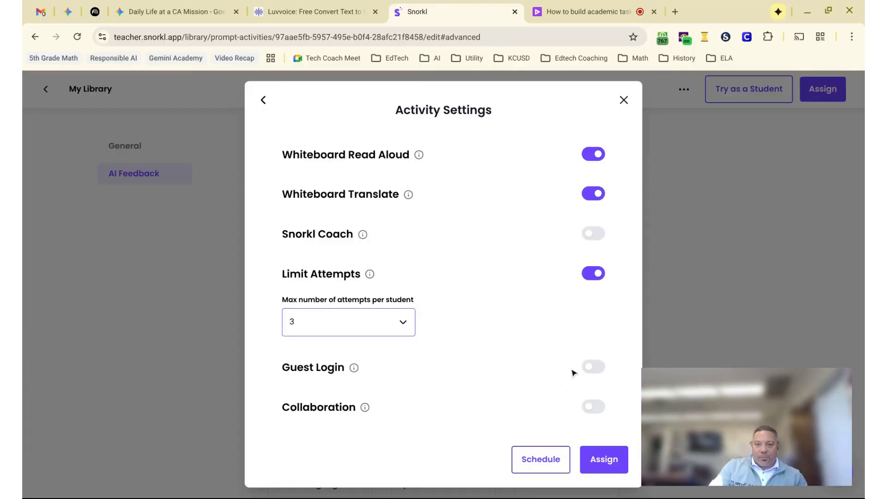
pyautogui.click(588, 368)
pyautogui.click(599, 460)
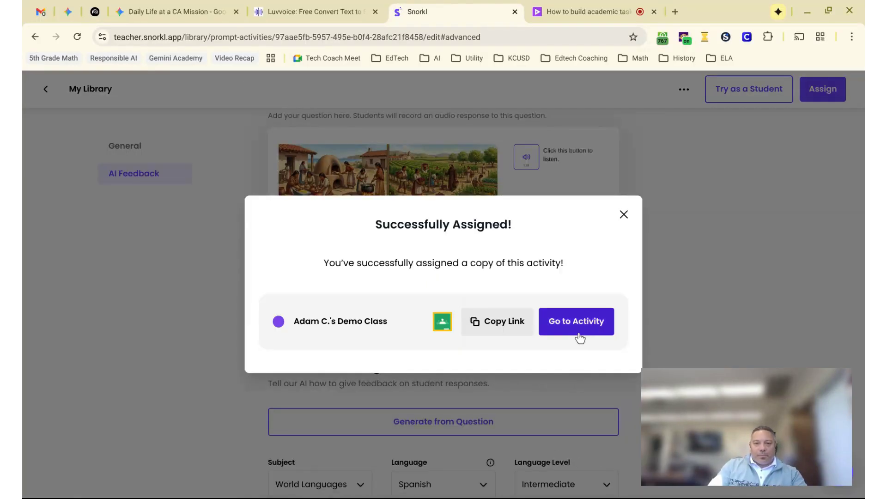
# Open the assigned activity in the class and bring up its sharing options with the join code and link
pyautogui.click(587, 325)
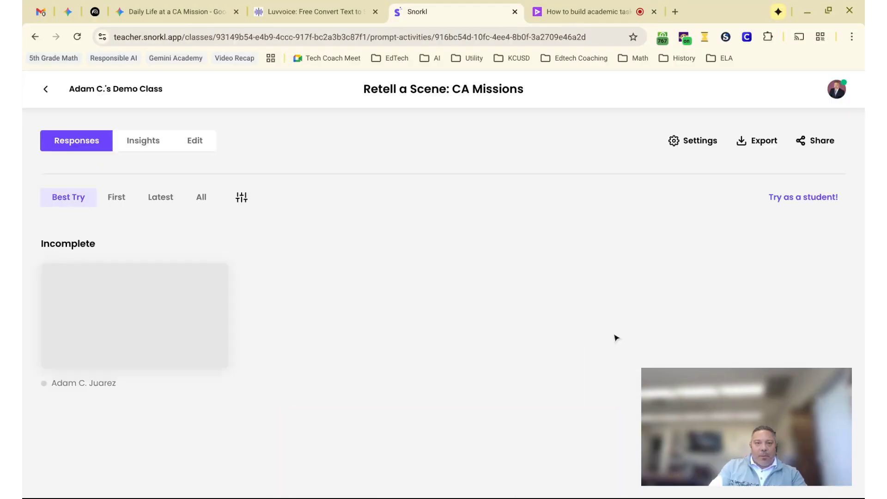
pyautogui.click(803, 151)
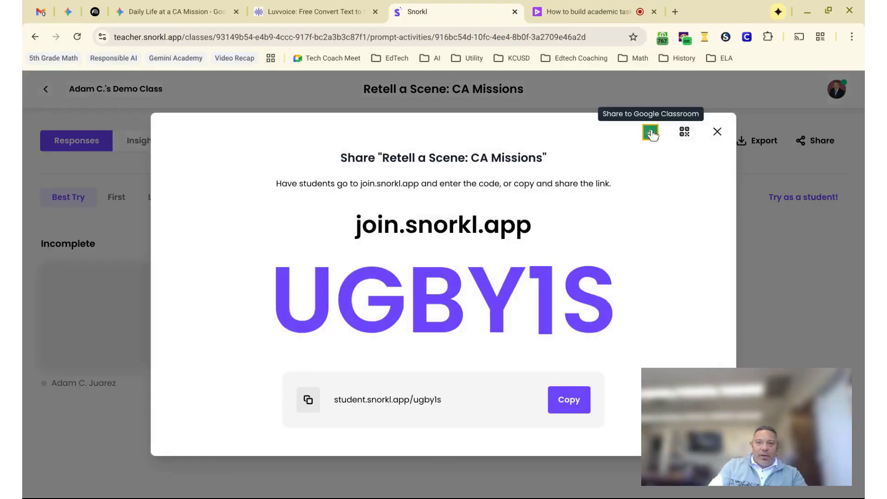